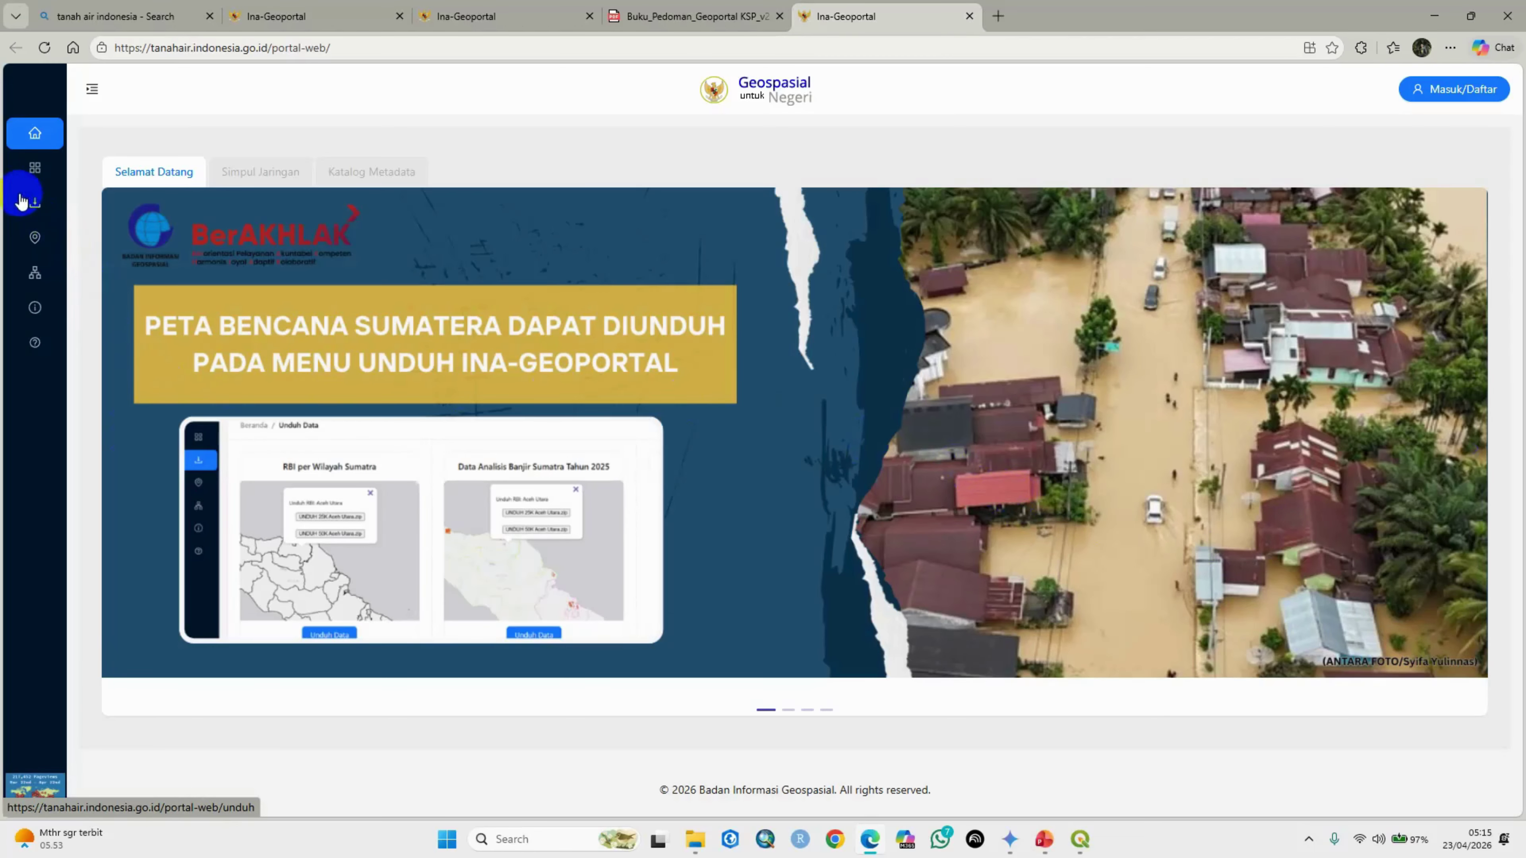
Step: Open the Unduh Data page, examine the datasets offered down to Data RBI Cetak 250K, and expand the site navigation to show its labels
click(37, 202)
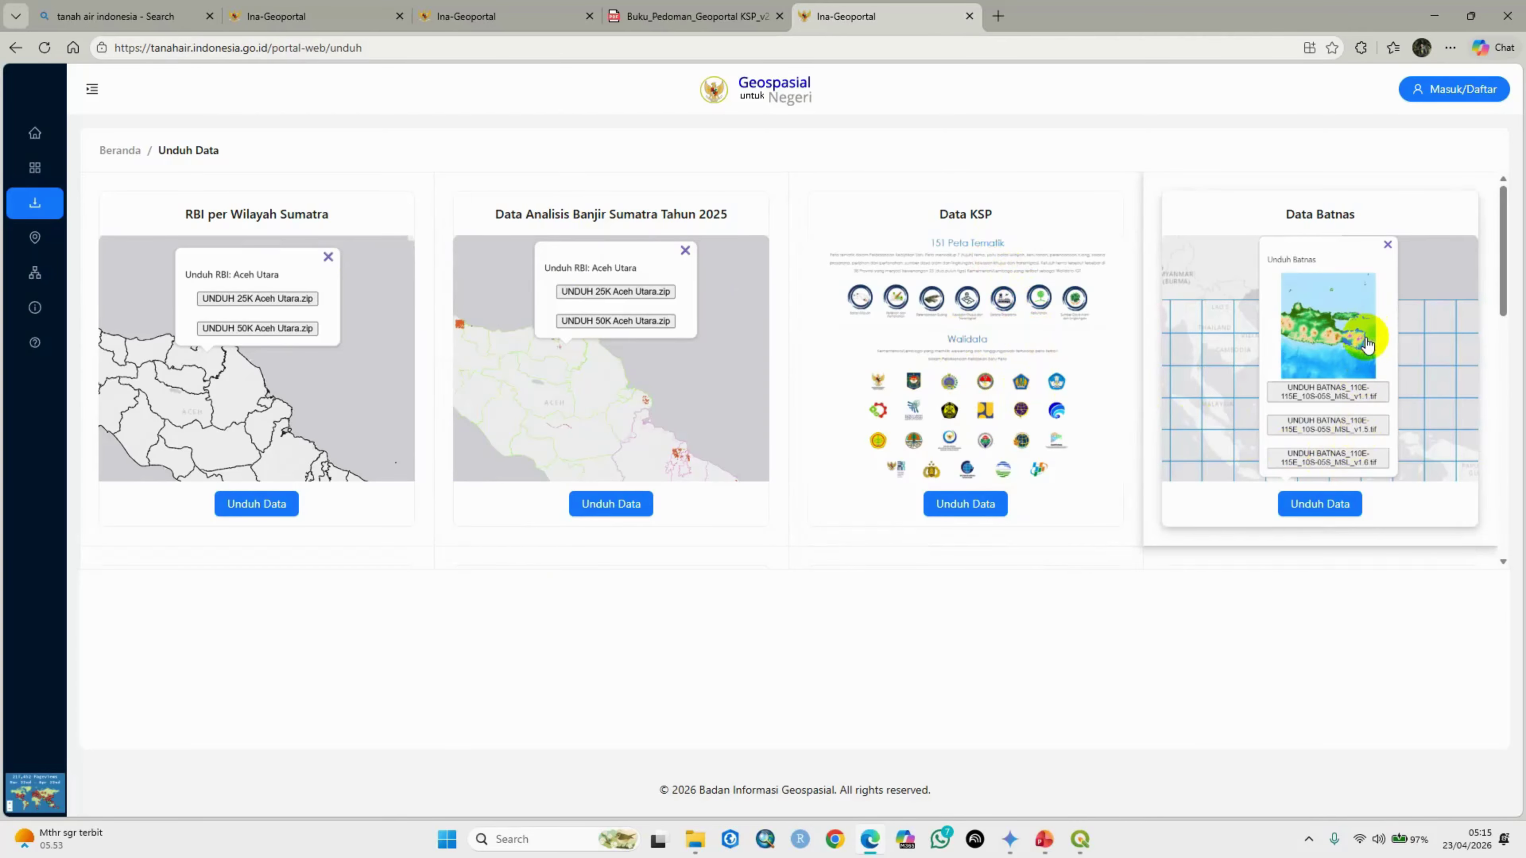
scroll(1370, 337, down, 1)
scroll(1367, 346, down, 3)
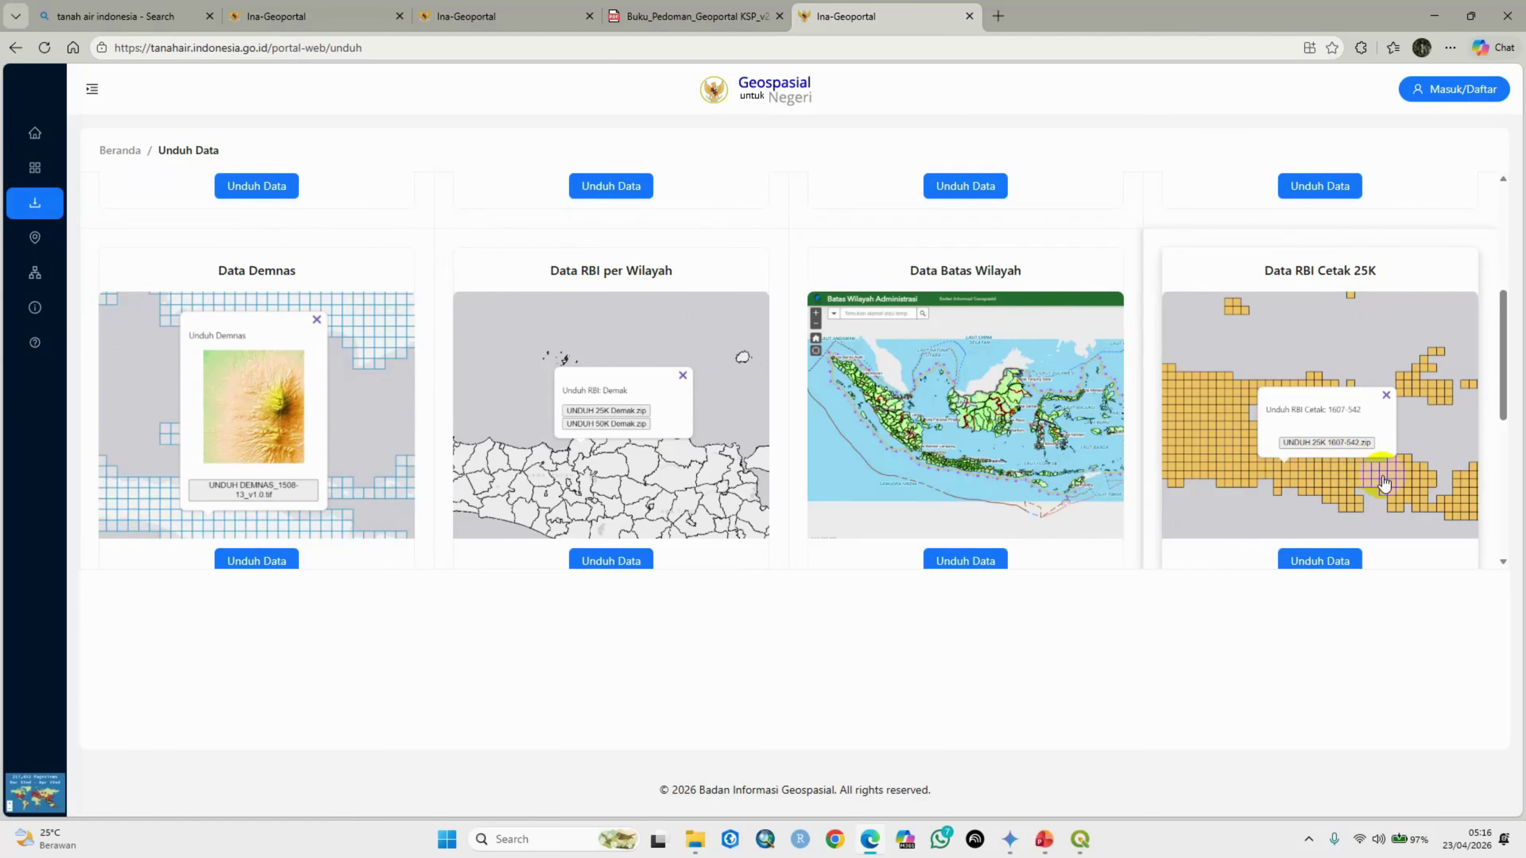
scroll(1363, 445, down, 1)
scroll(1359, 442, up, 1)
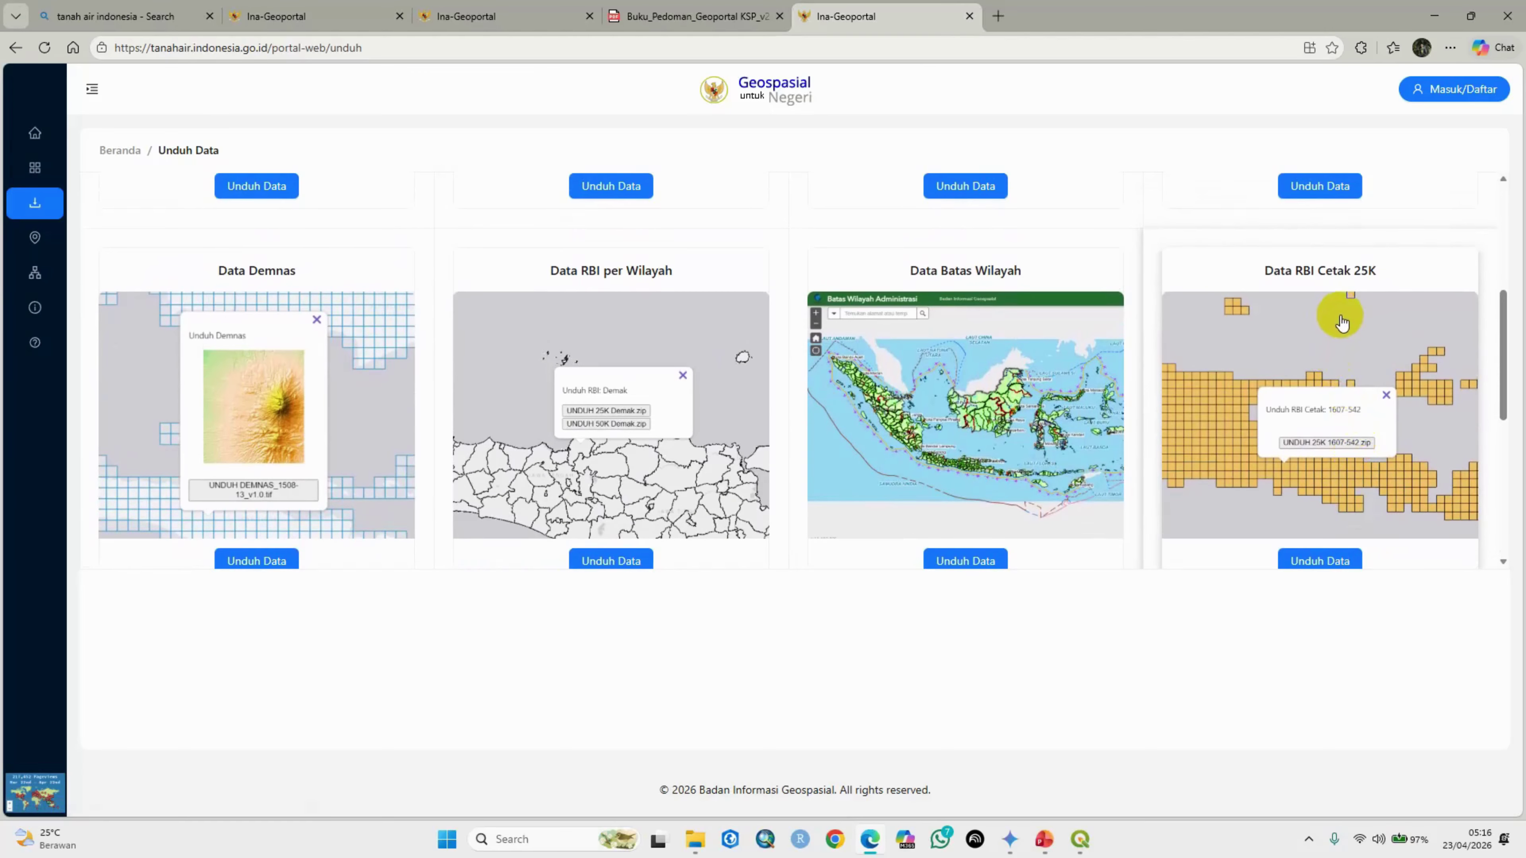
scroll(1347, 313, down, 1)
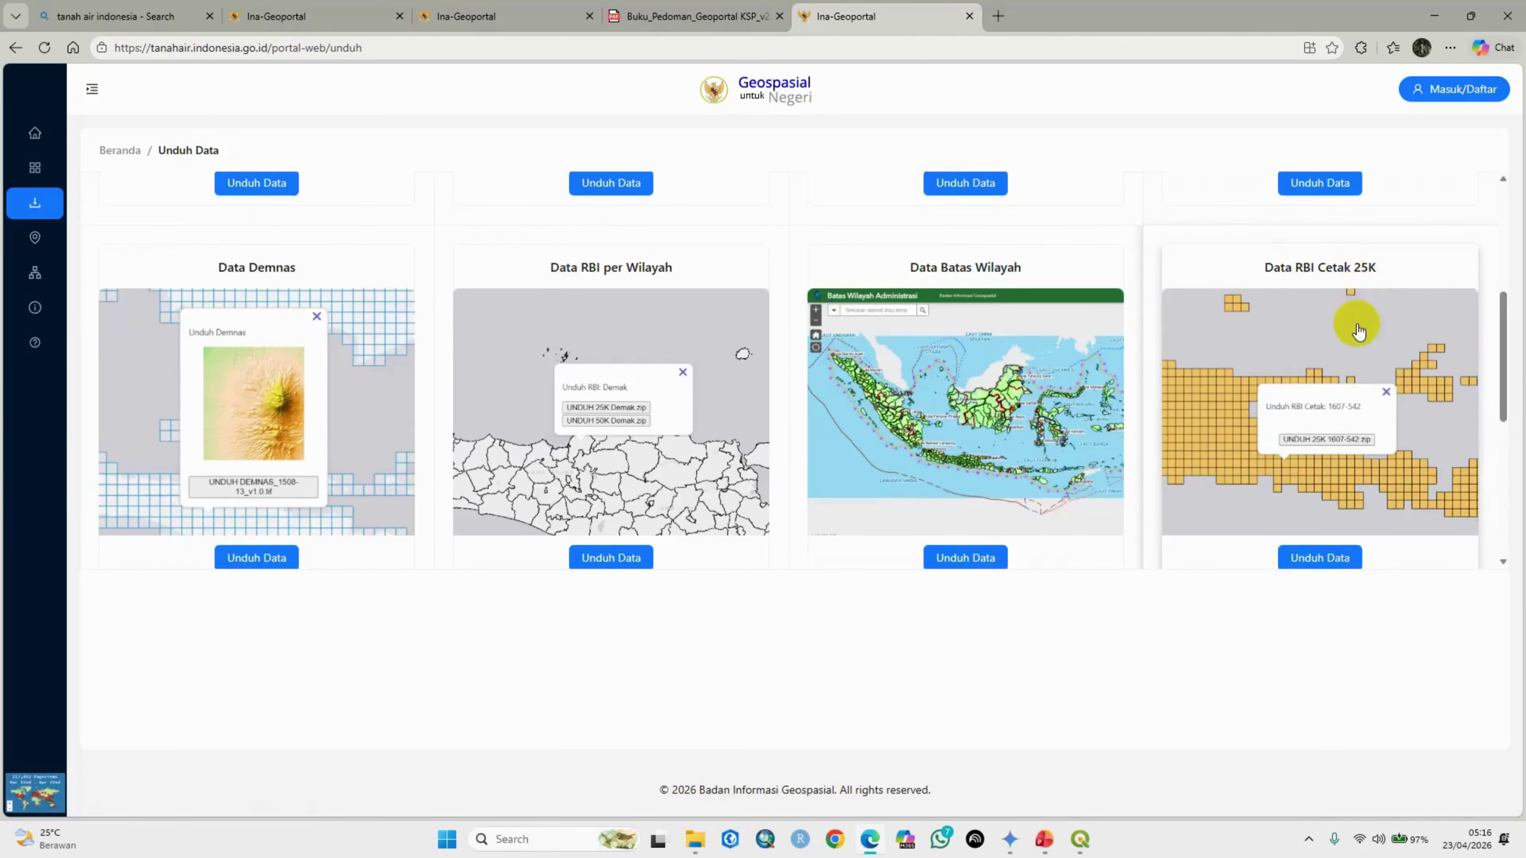
scroll(1343, 319, down, 4)
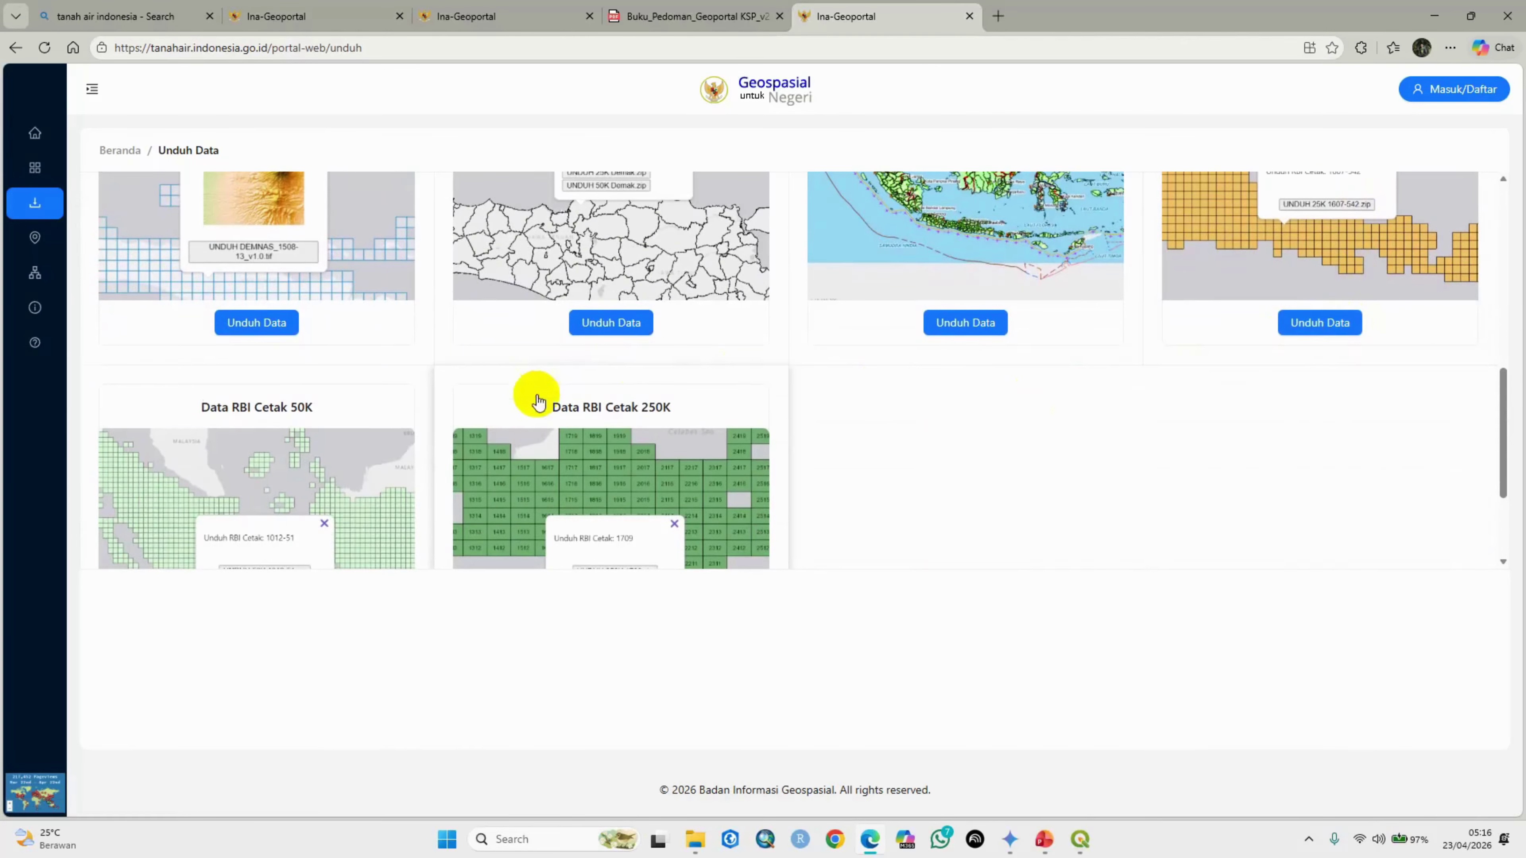
scroll(372, 462, down, 1)
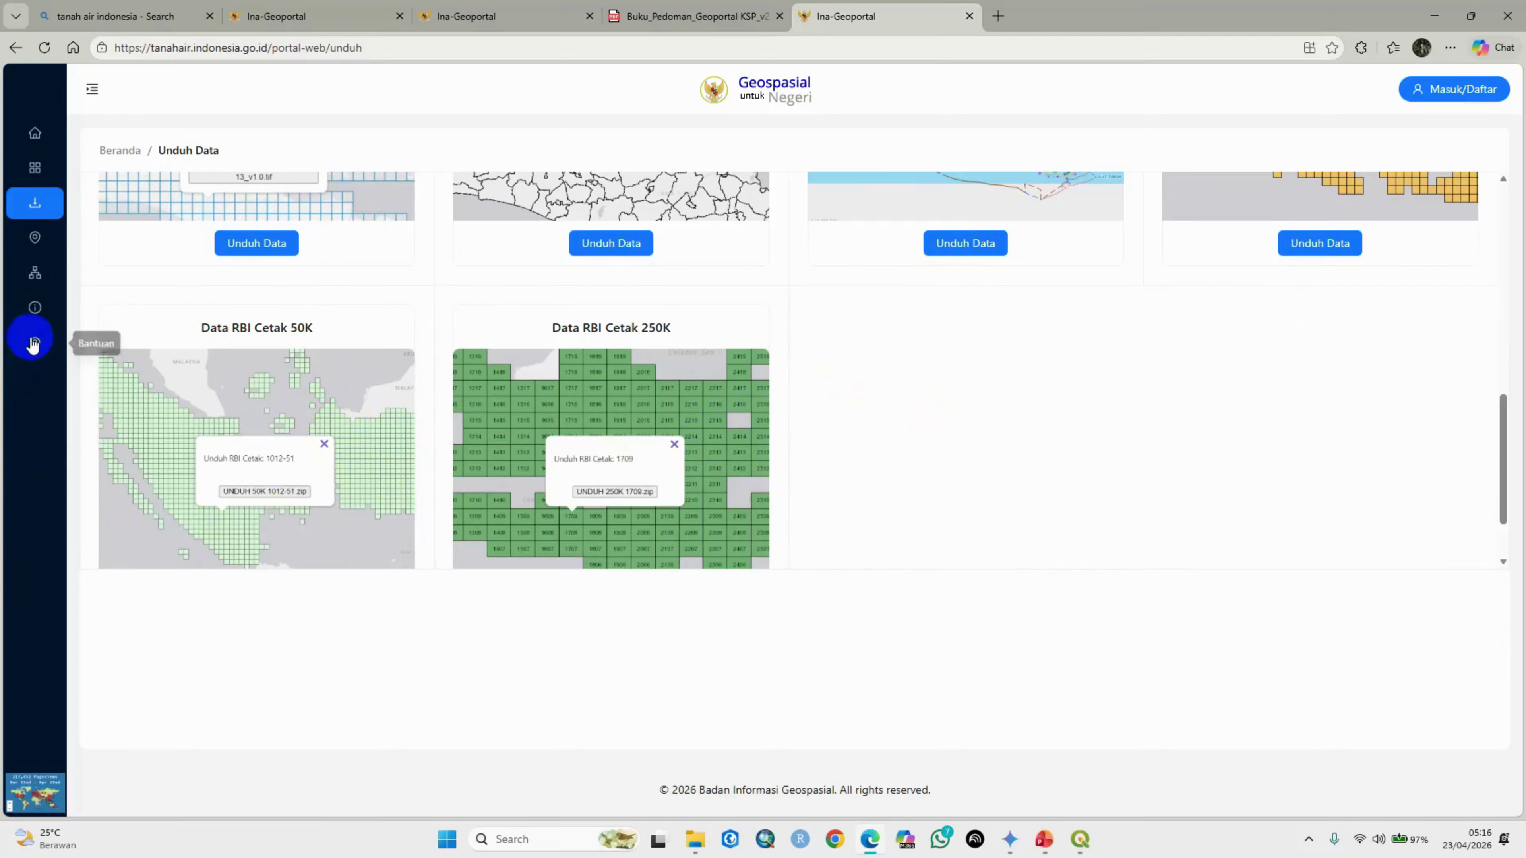
click(84, 103)
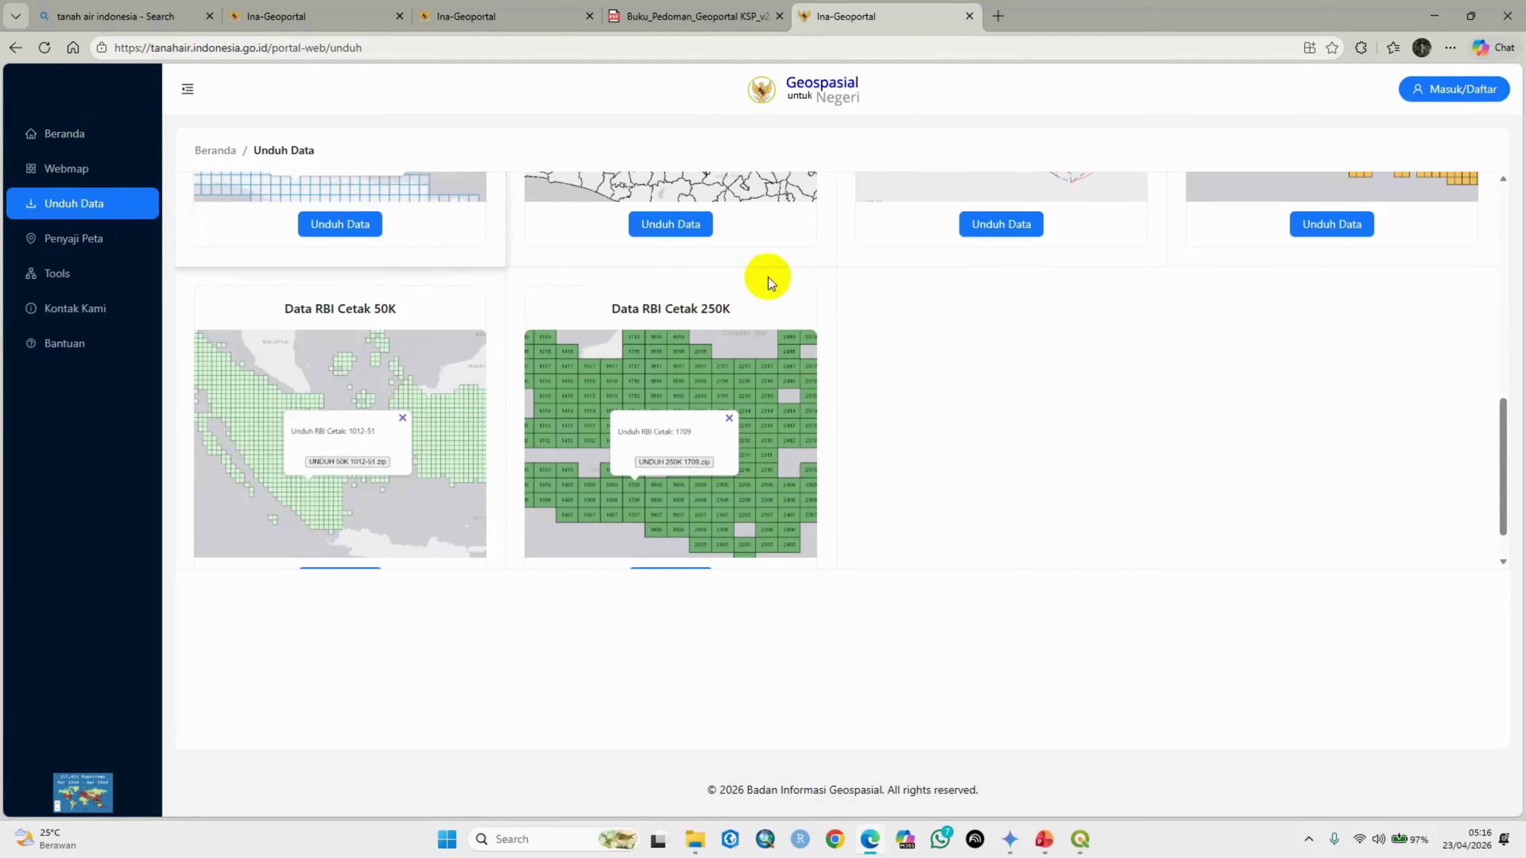
Step: Open the Ina-Geoportal account registration and examine its Isi Form and Kirim Kode OTP stages
click(1458, 98)
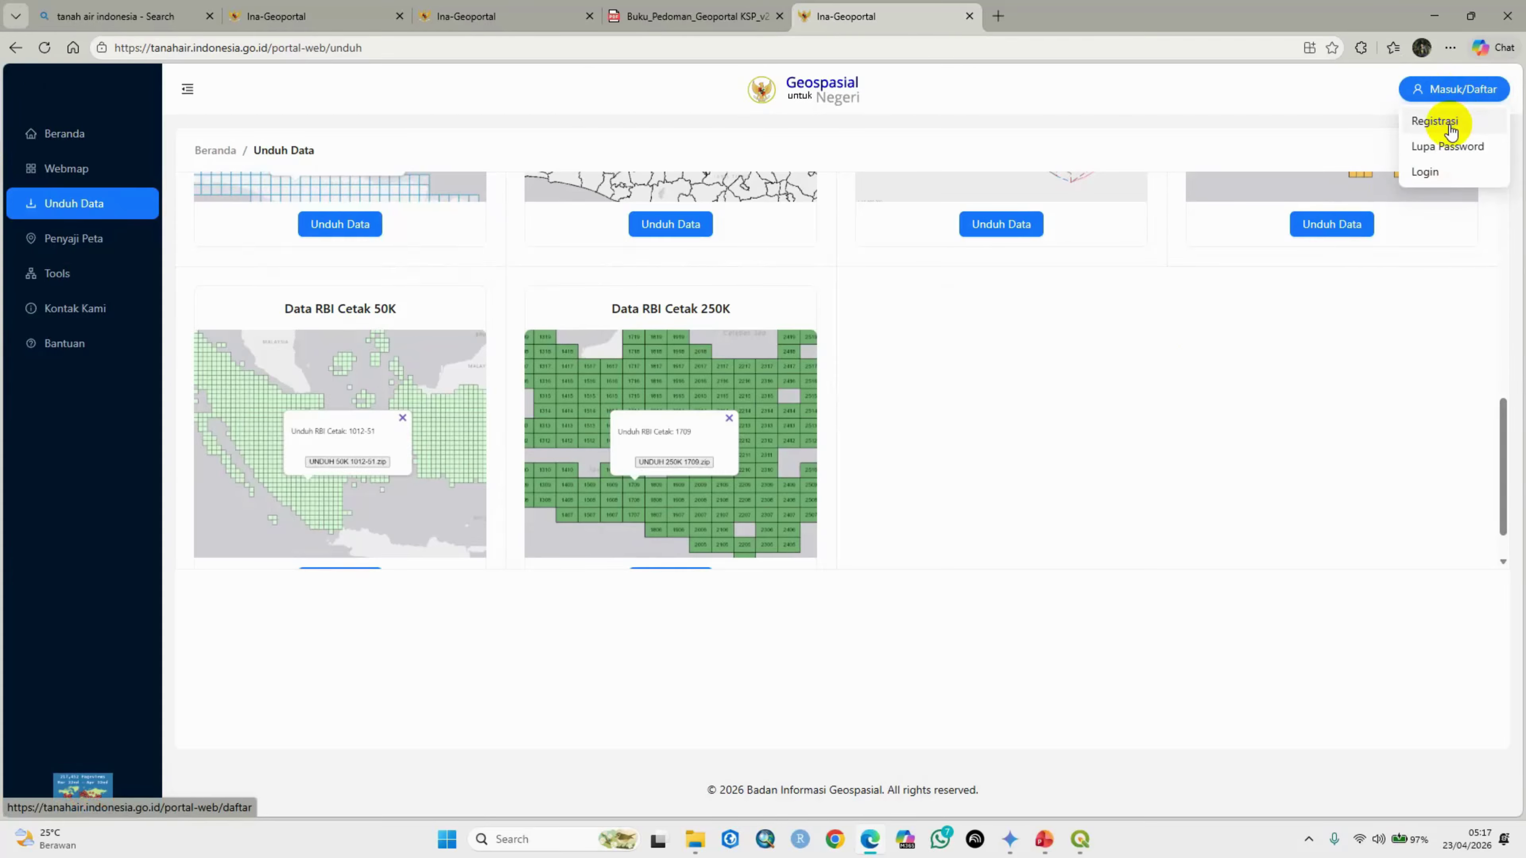
click(1435, 122)
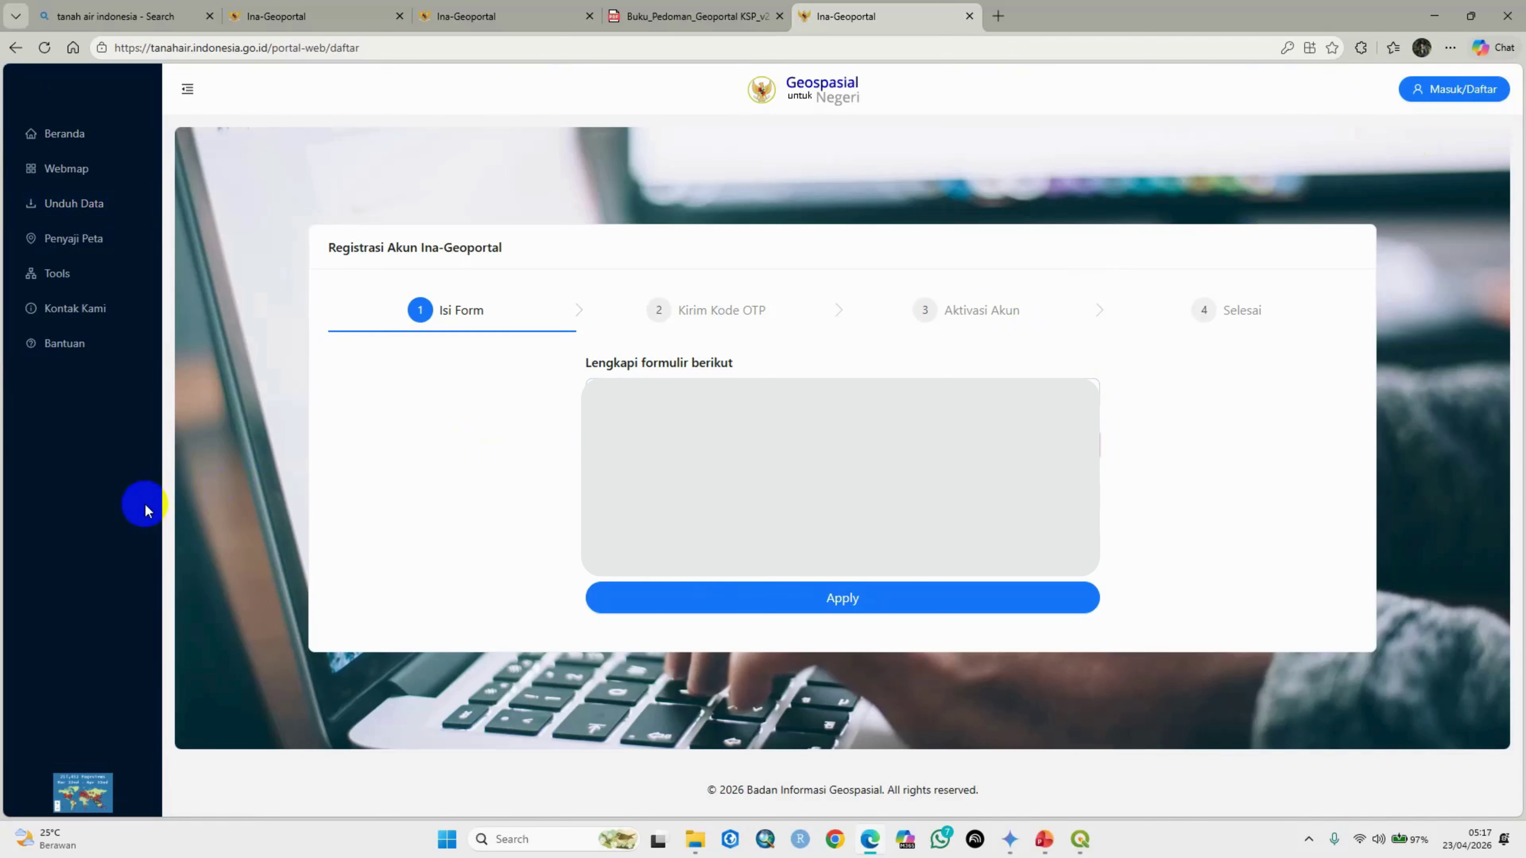
click(651, 377)
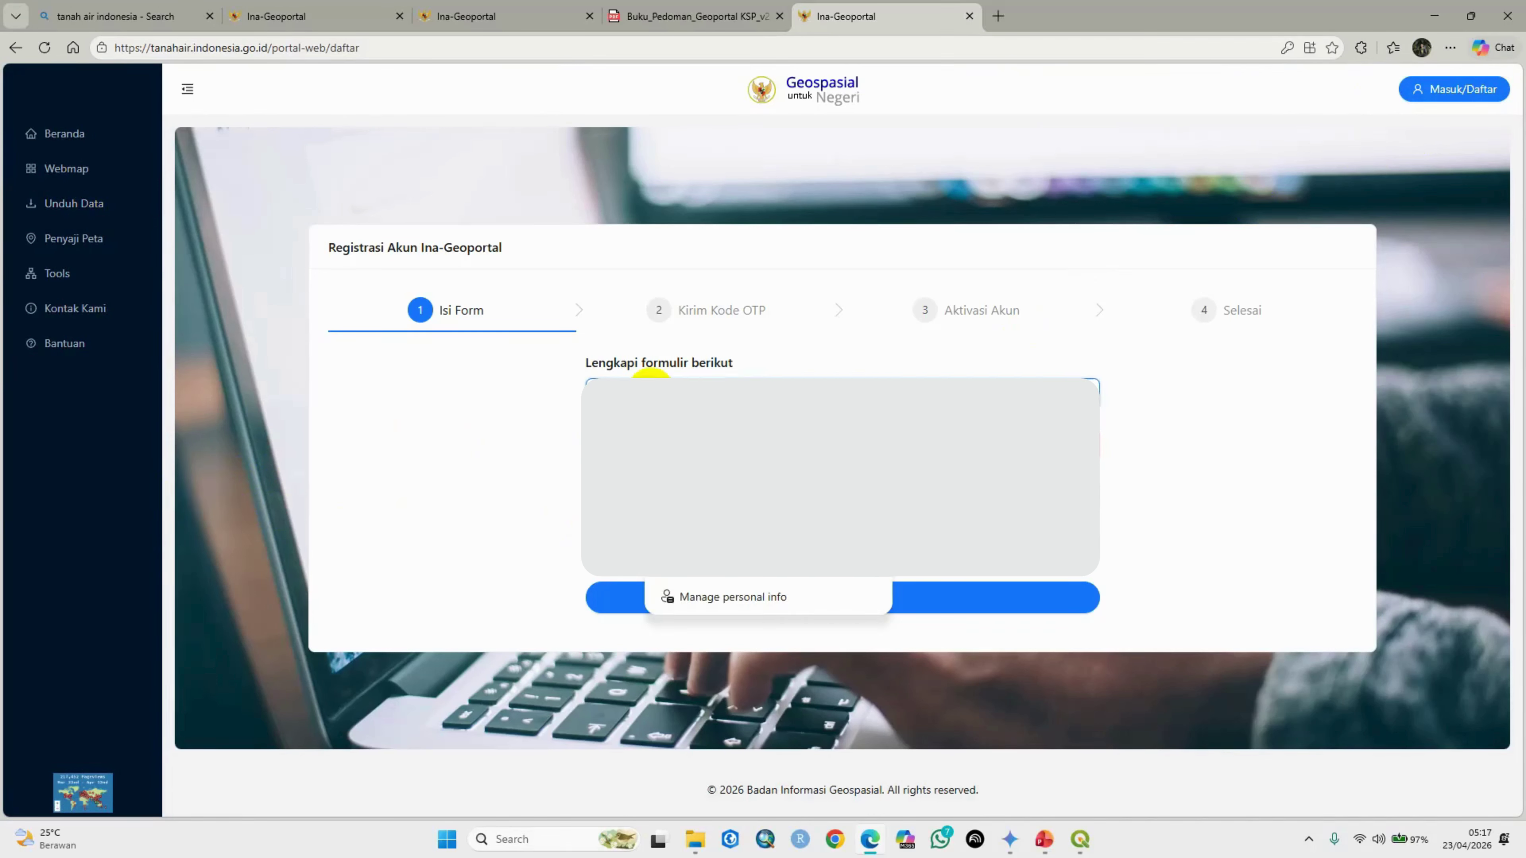
click(1154, 385)
click(710, 395)
key(Escape)
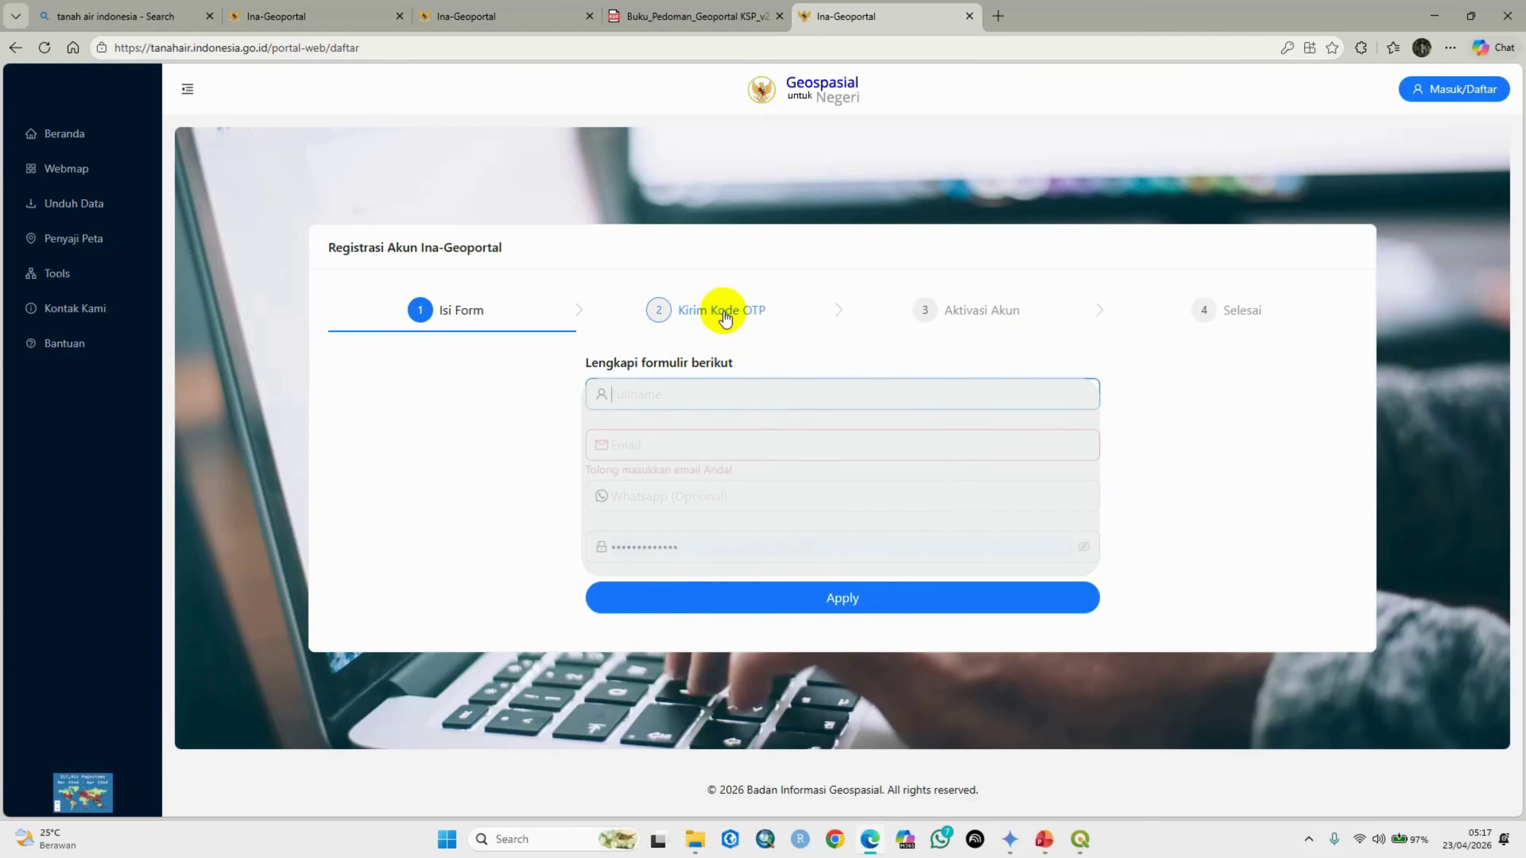
click(726, 318)
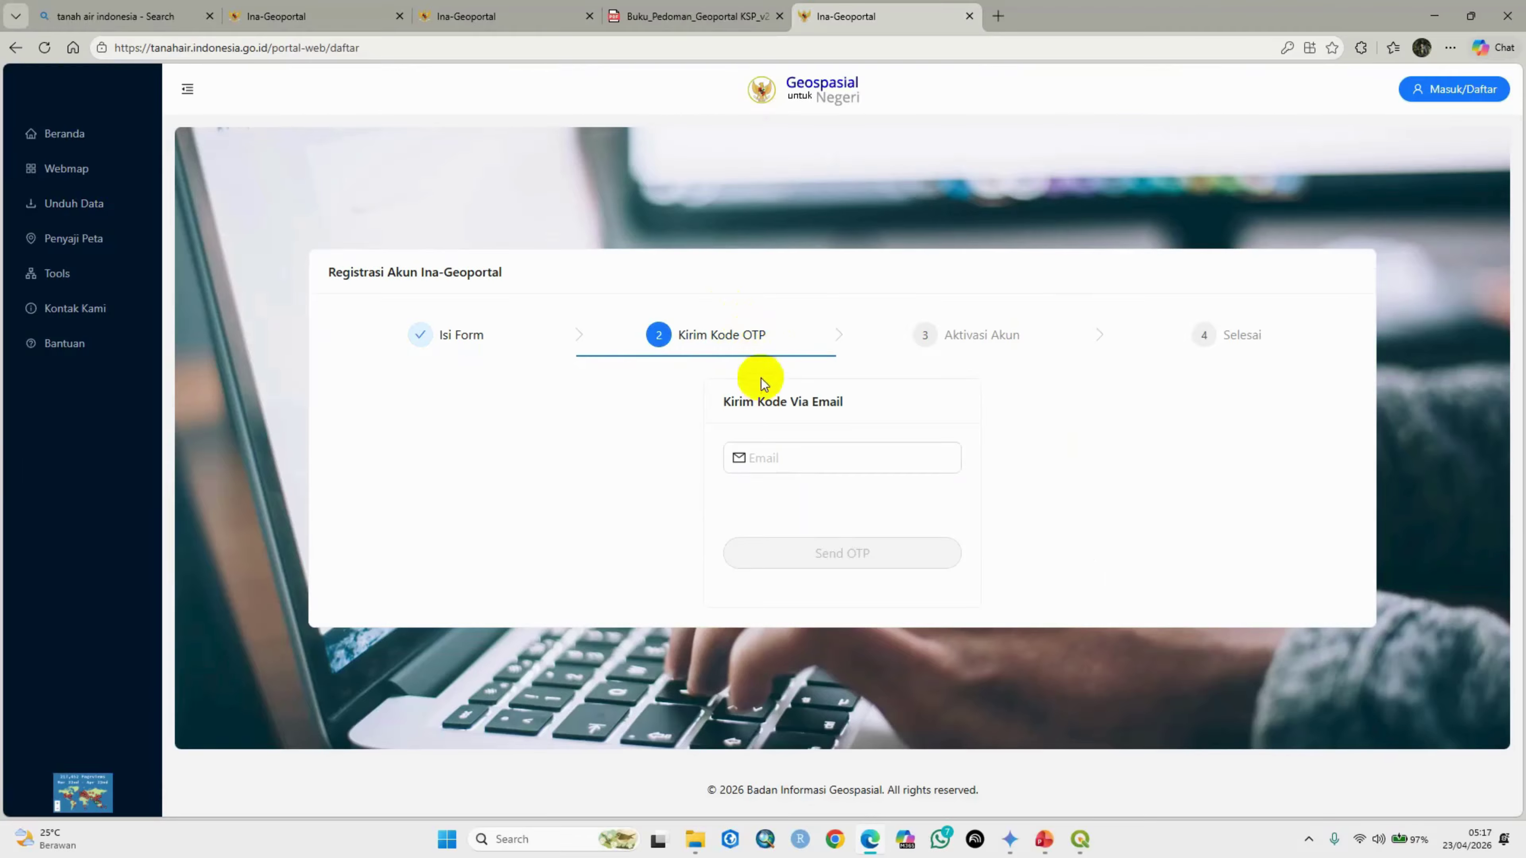
click(841, 445)
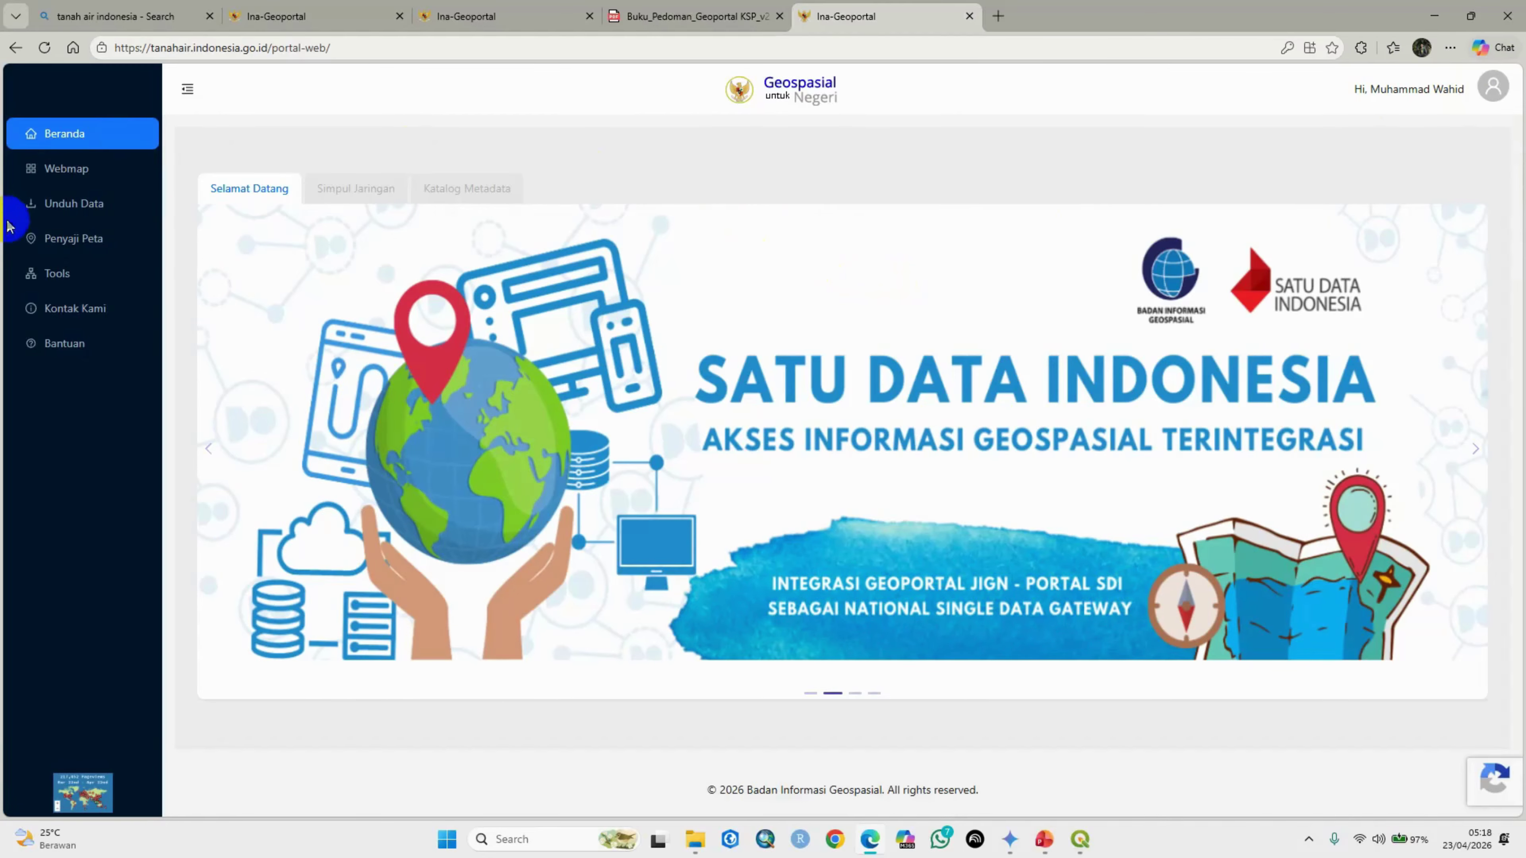
Step: Go to Unduh Data and open the Data RBI per Wilayah download map
click(64, 219)
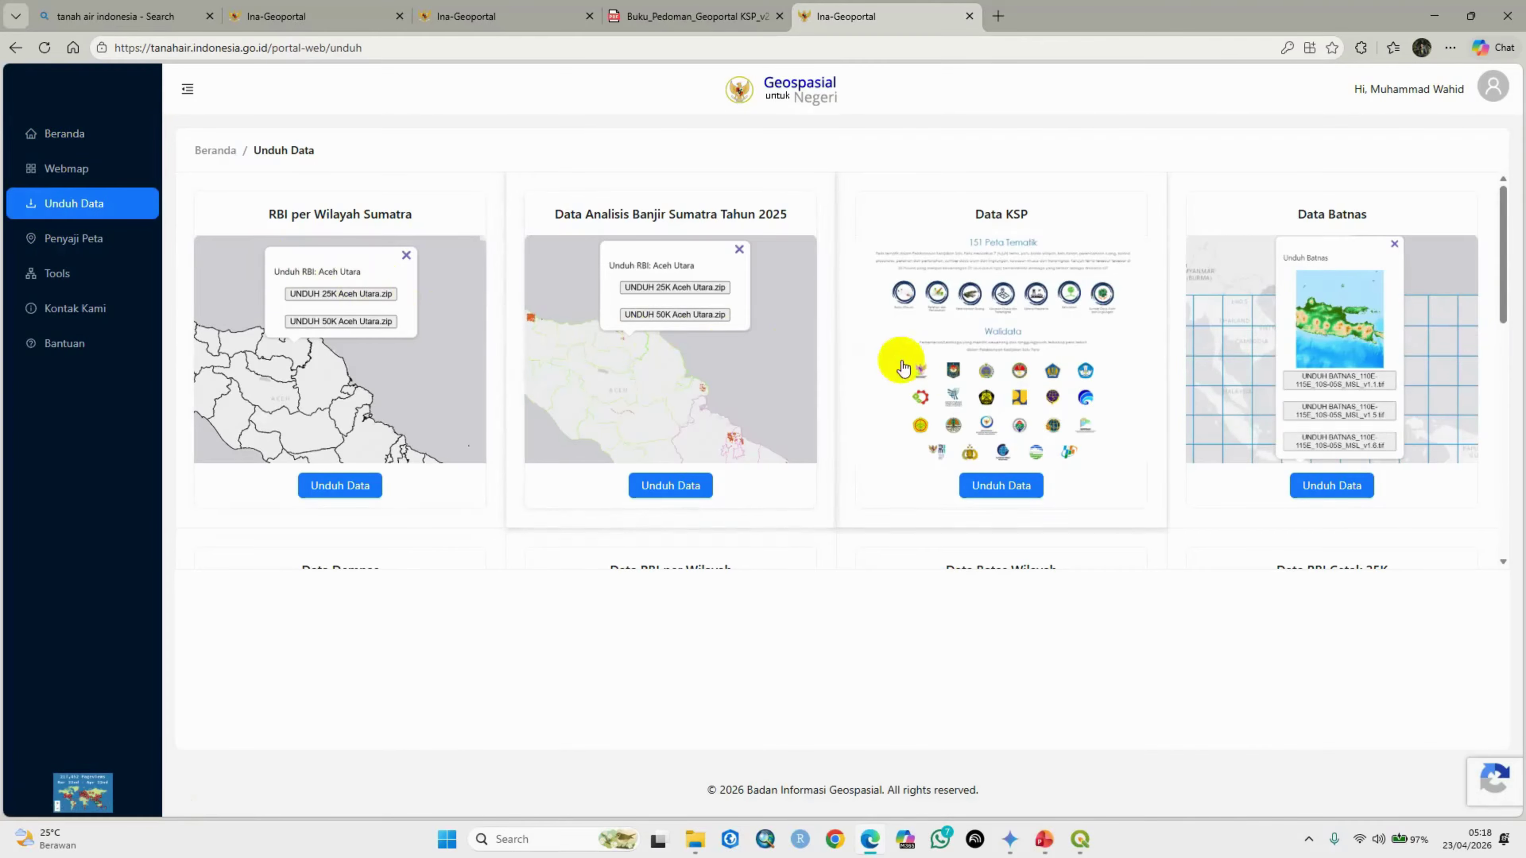
scroll(1202, 397, down, 3)
scroll(1234, 419, down, 2)
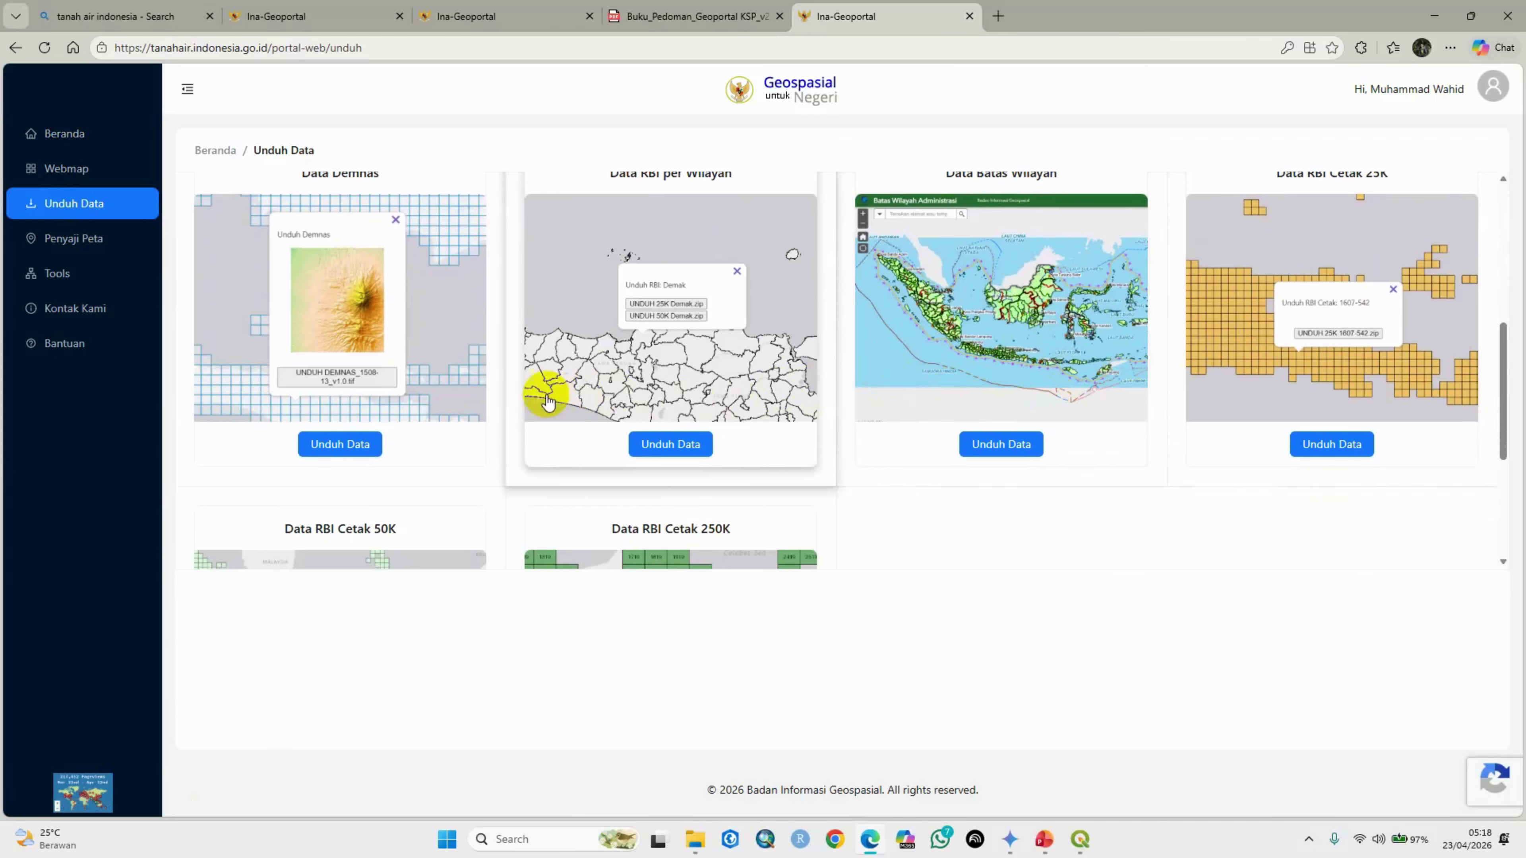
scroll(719, 401, down, 1)
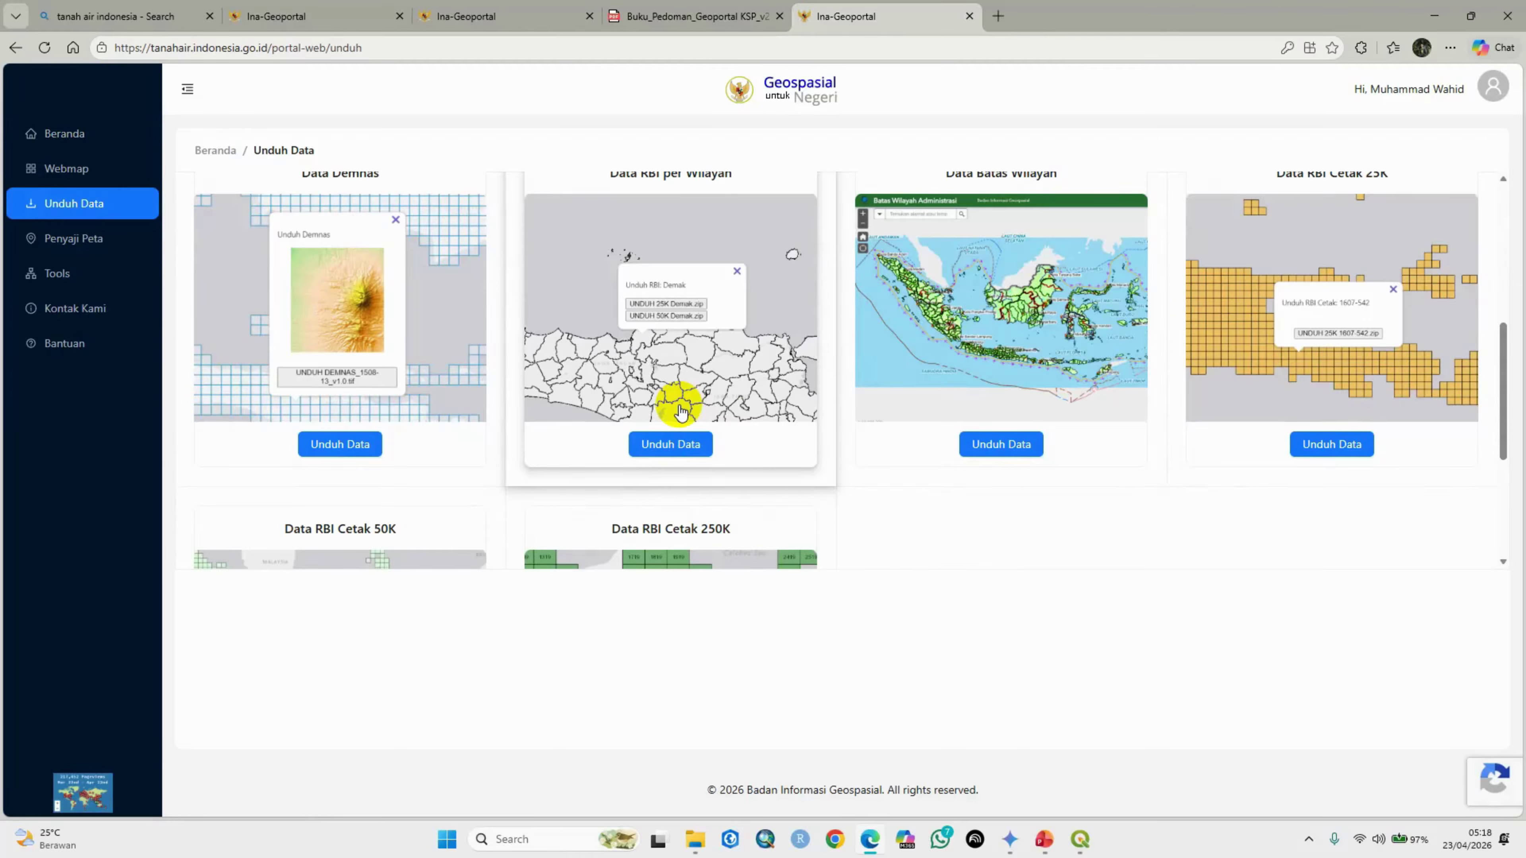
click(671, 444)
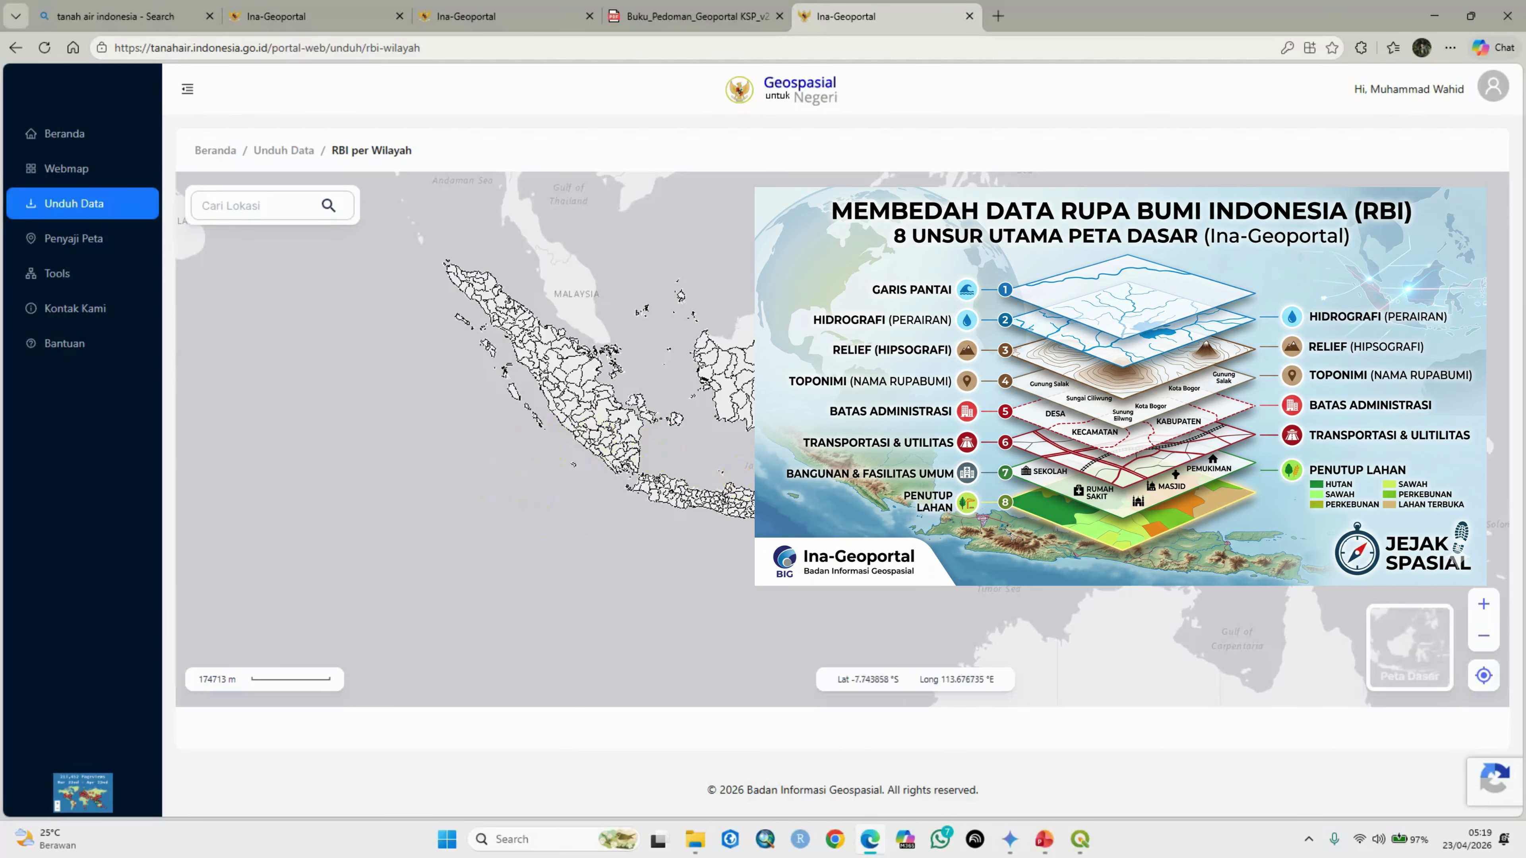
Step: Locate Bandung Barat in West Java on the RBI per Wilayah map and bring up its download options
scroll(706, 477, up, 4)
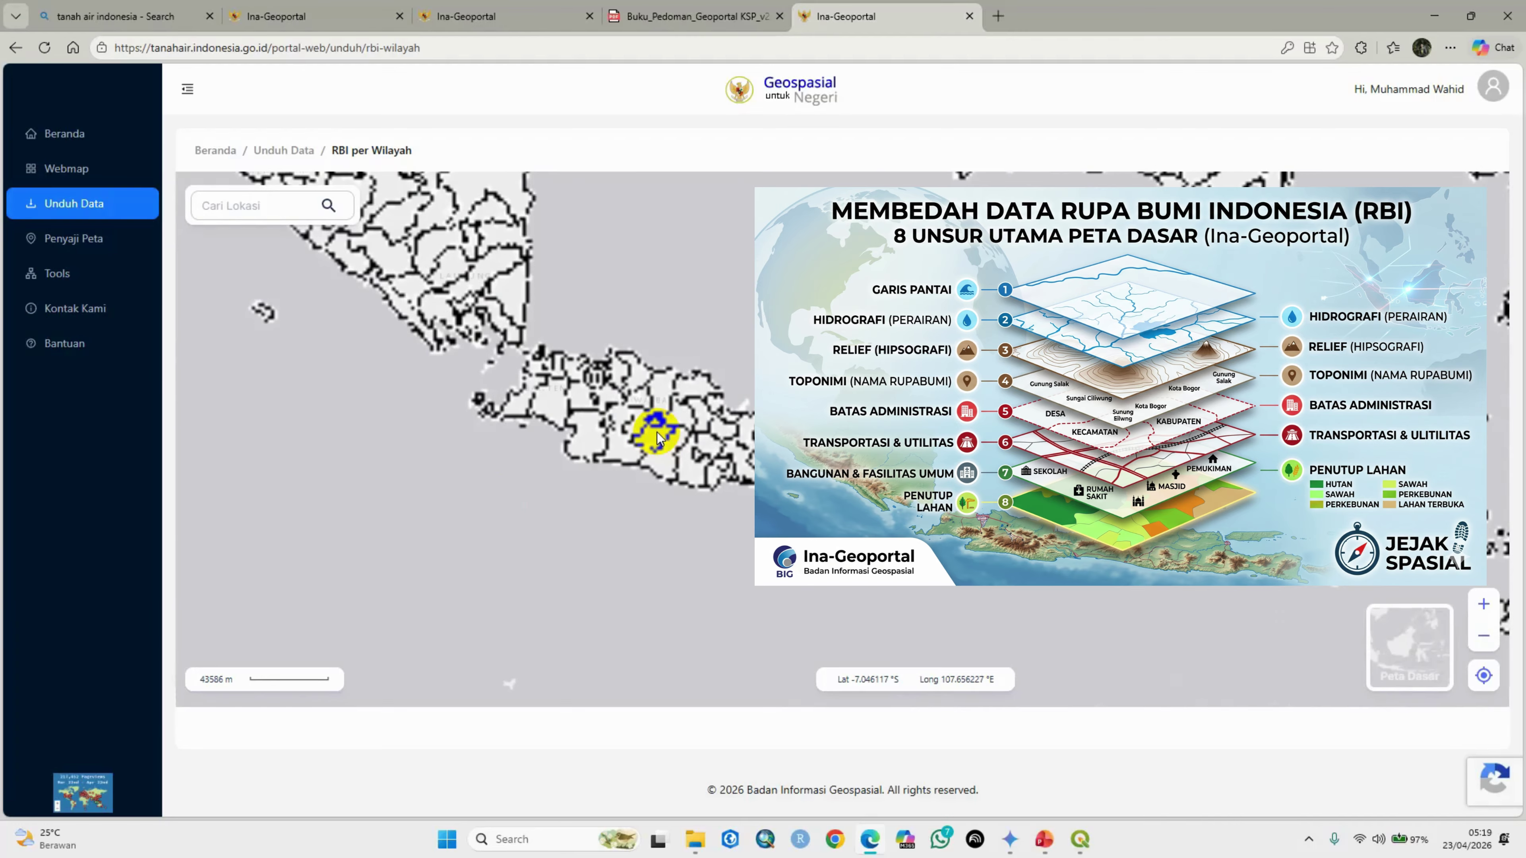
drag(661, 434, 690, 375)
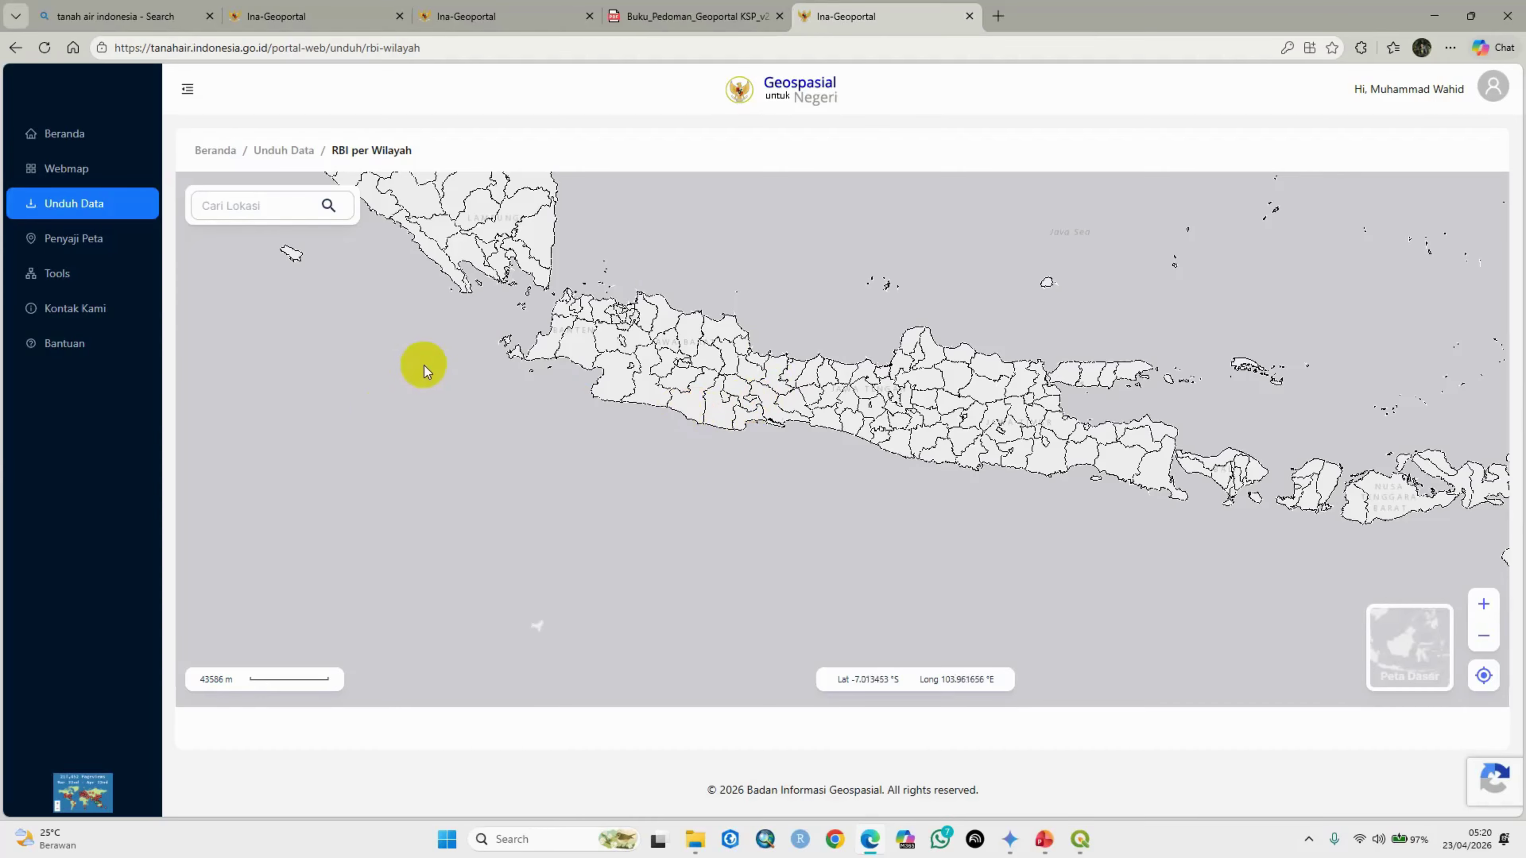
scroll(820, 321, up, 5)
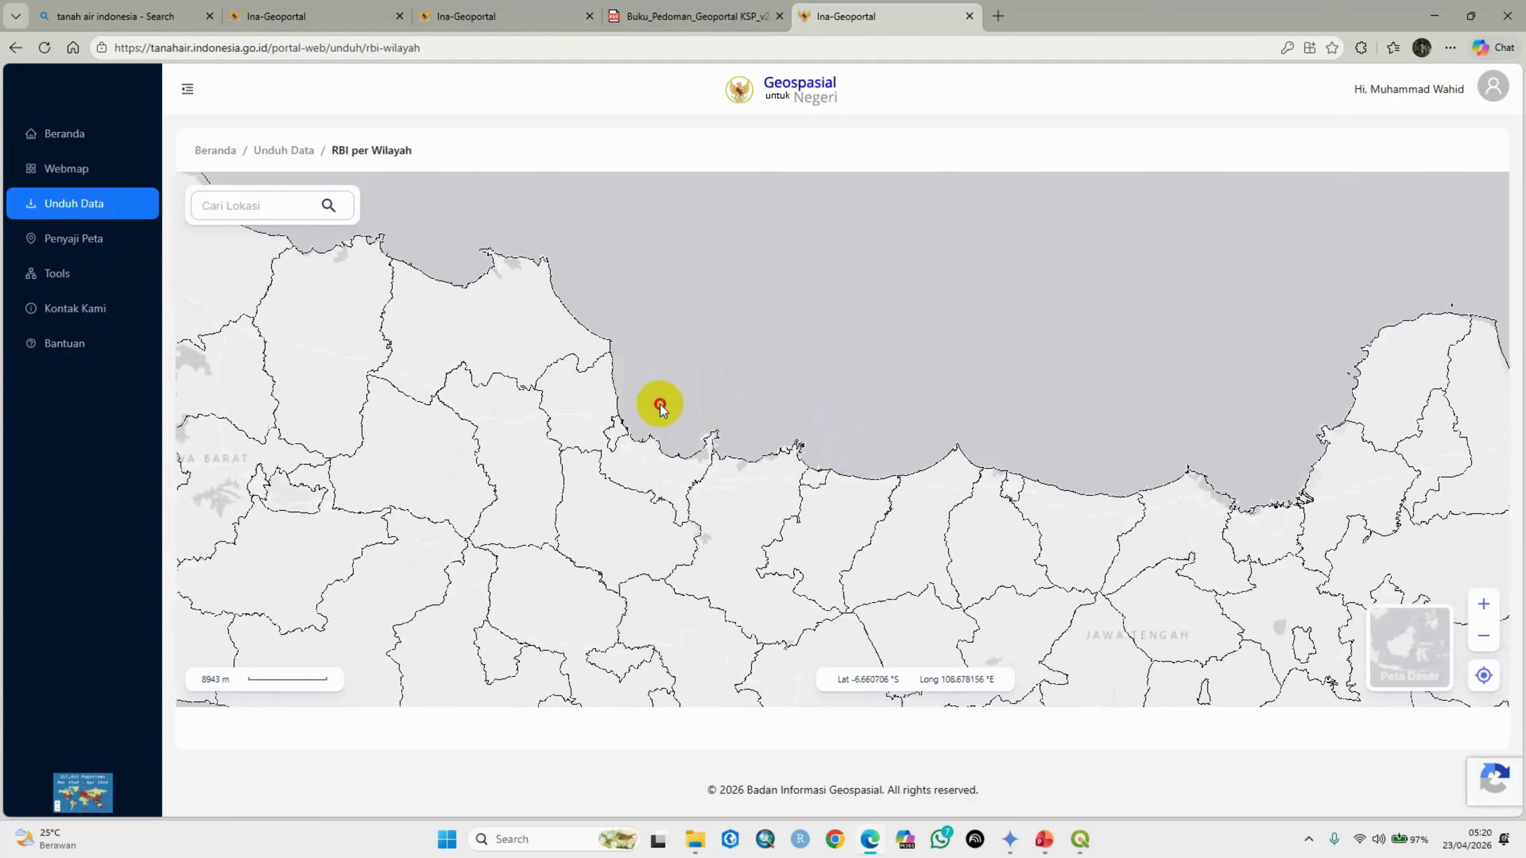
drag(657, 402, 1125, 416)
drag(906, 416, 828, 481)
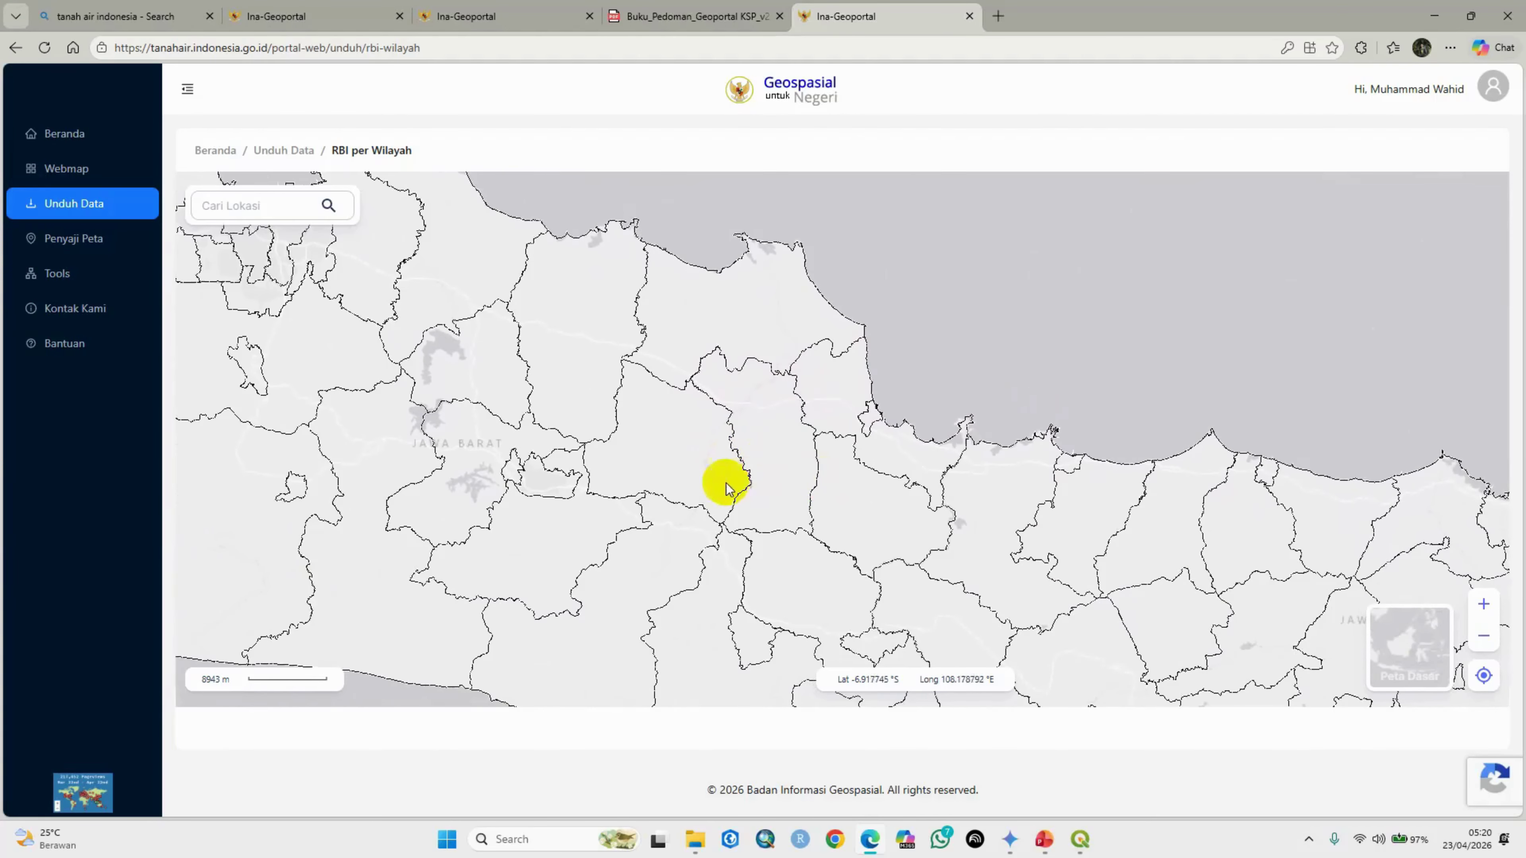
drag(596, 523, 777, 439)
scroll(635, 402, up, 2)
scroll(667, 385, up, 1)
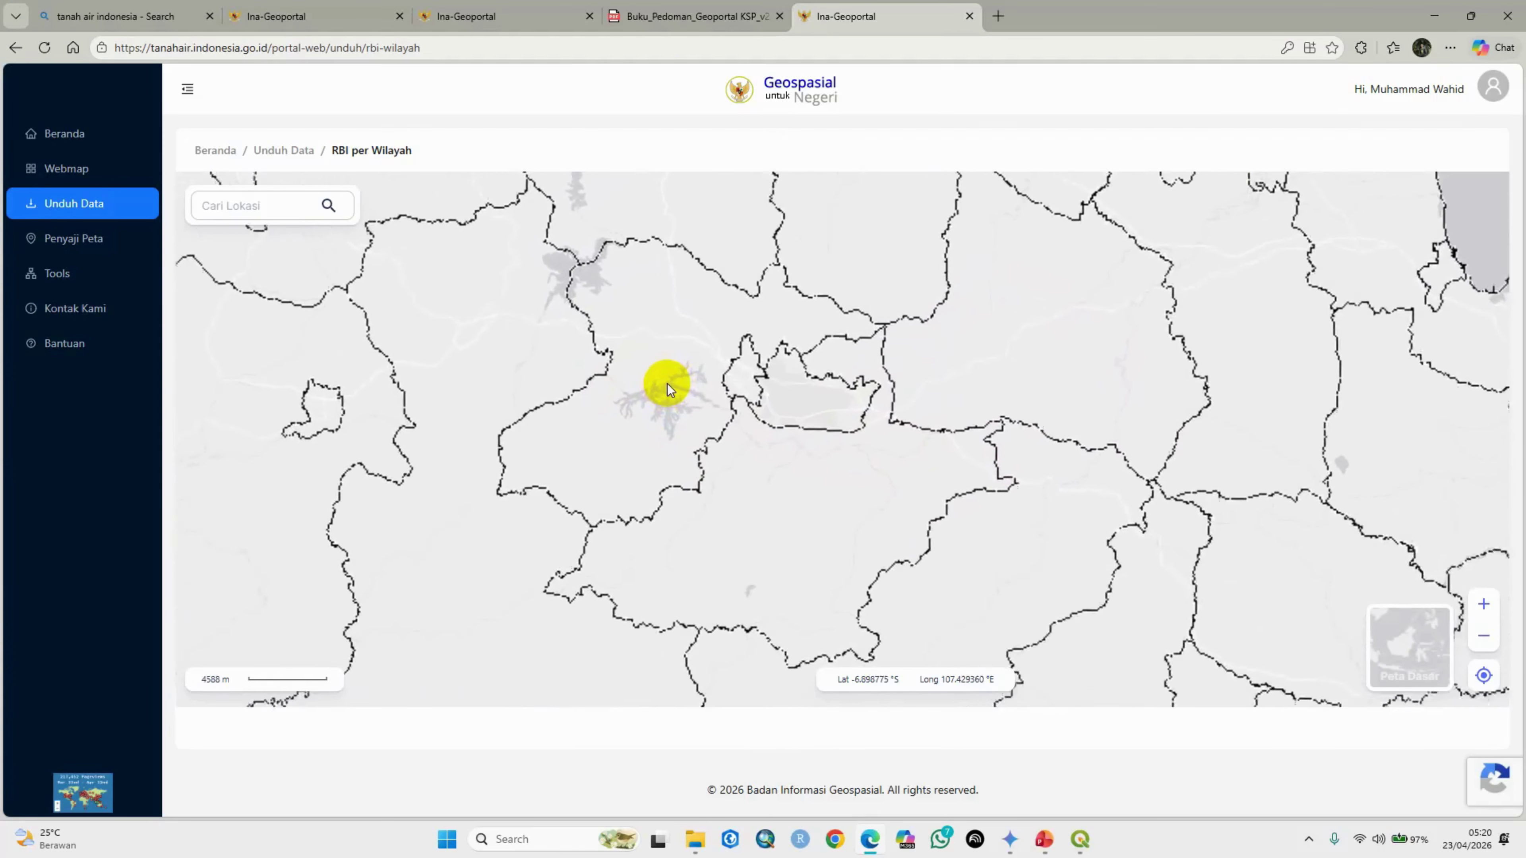
drag(777, 350, 942, 415)
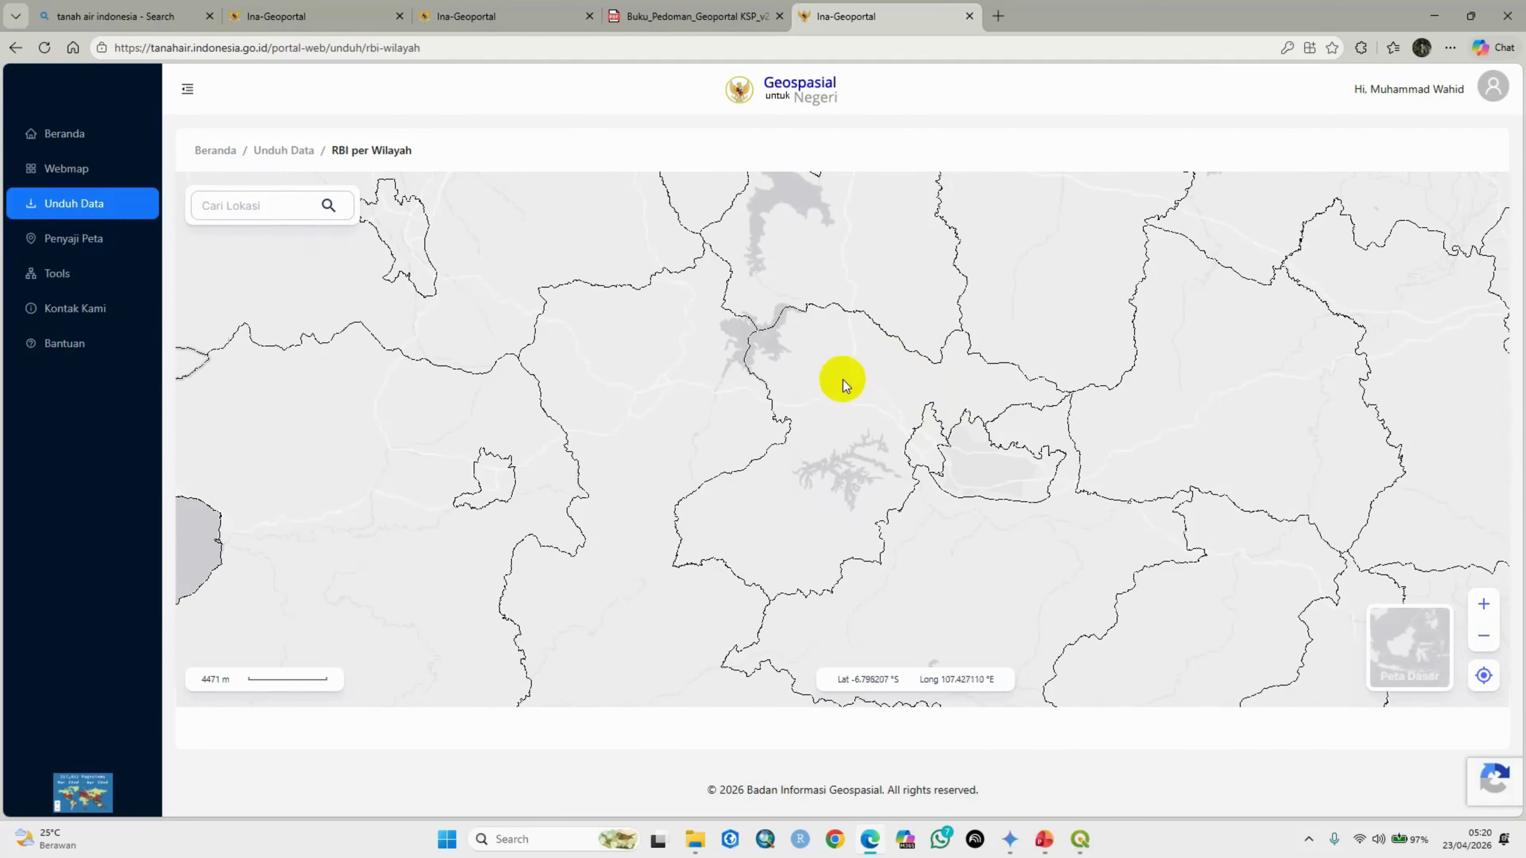
click(849, 406)
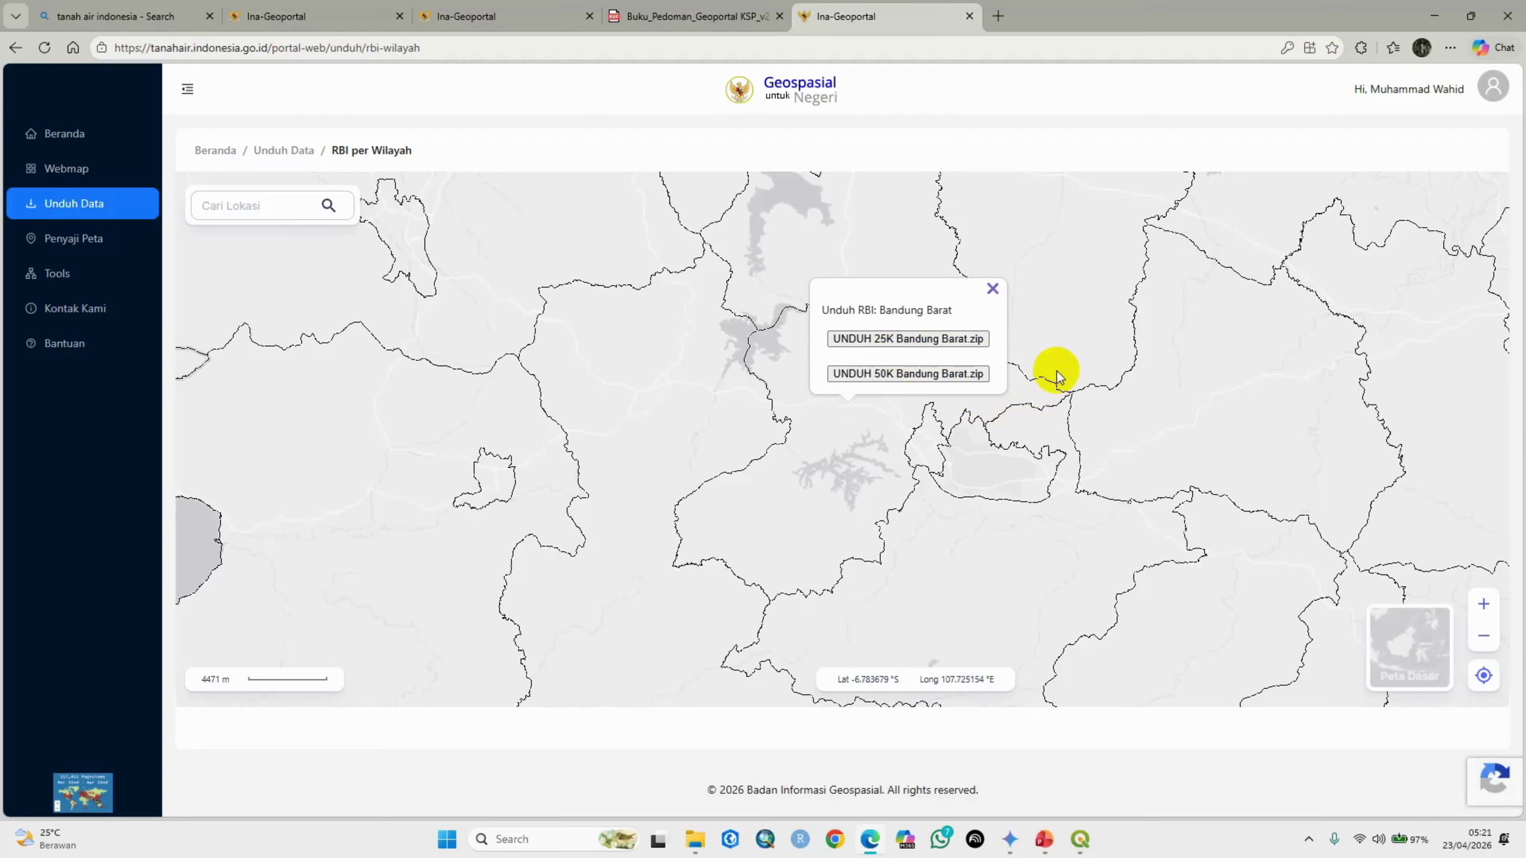
Step: Try to download the 50K RBI data for Bandung Barat and return to the RBI per Wilayah map
click(896, 385)
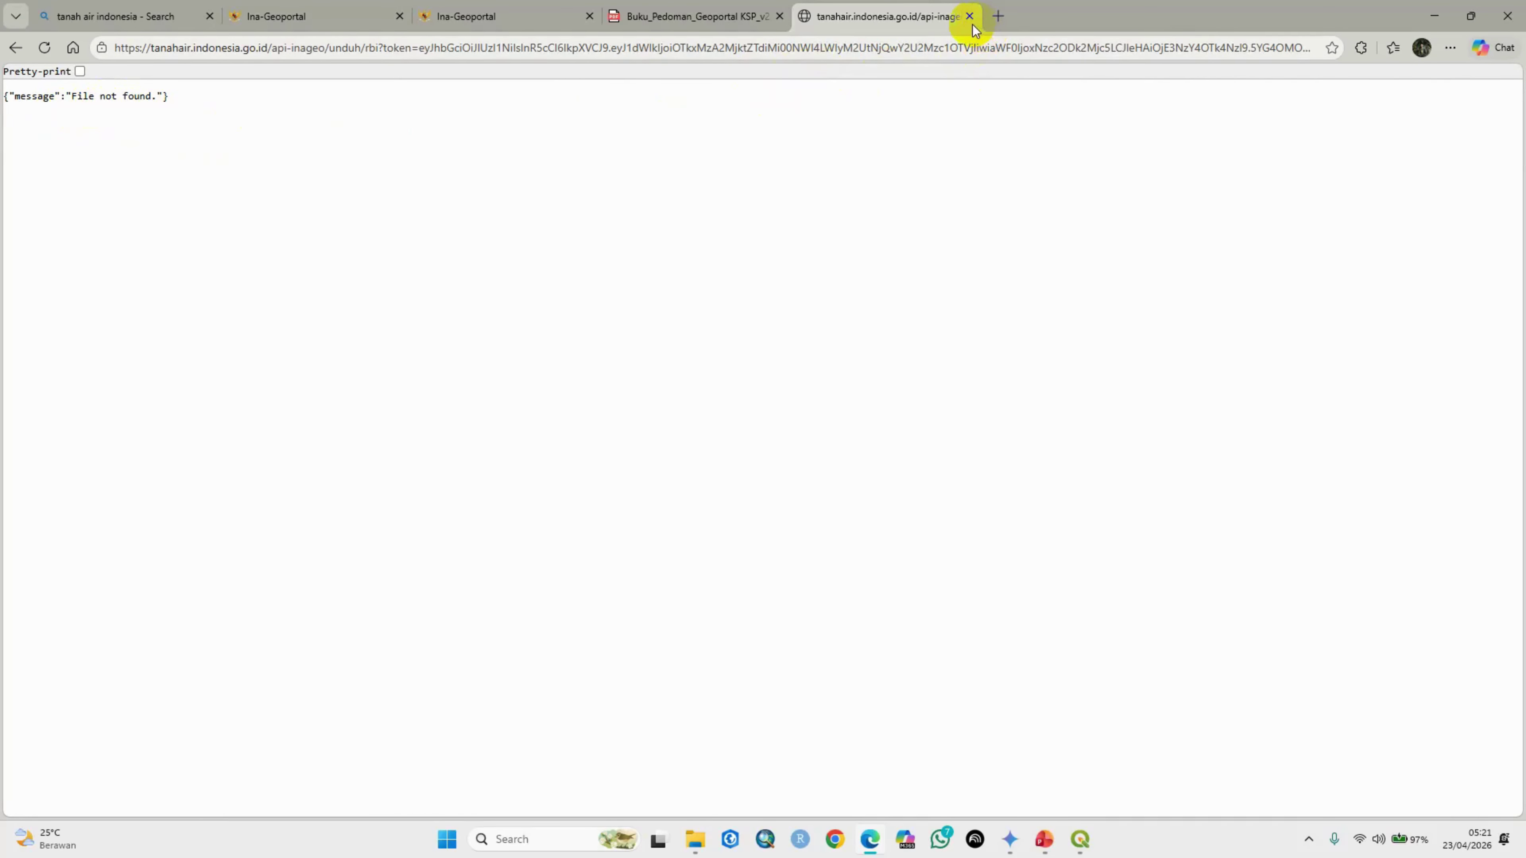
click(499, 13)
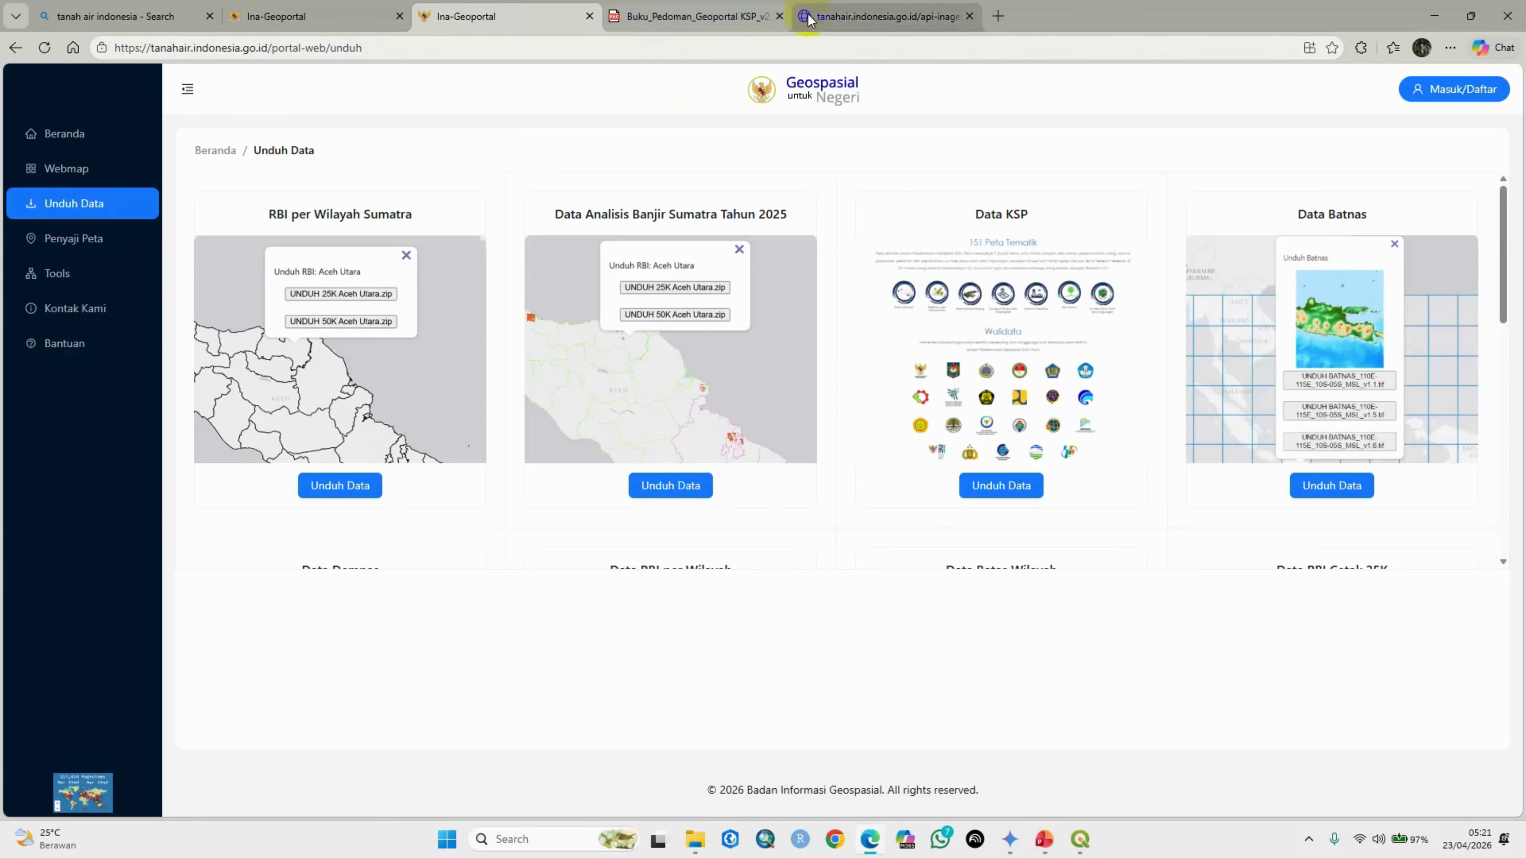
click(835, 16)
click(15, 48)
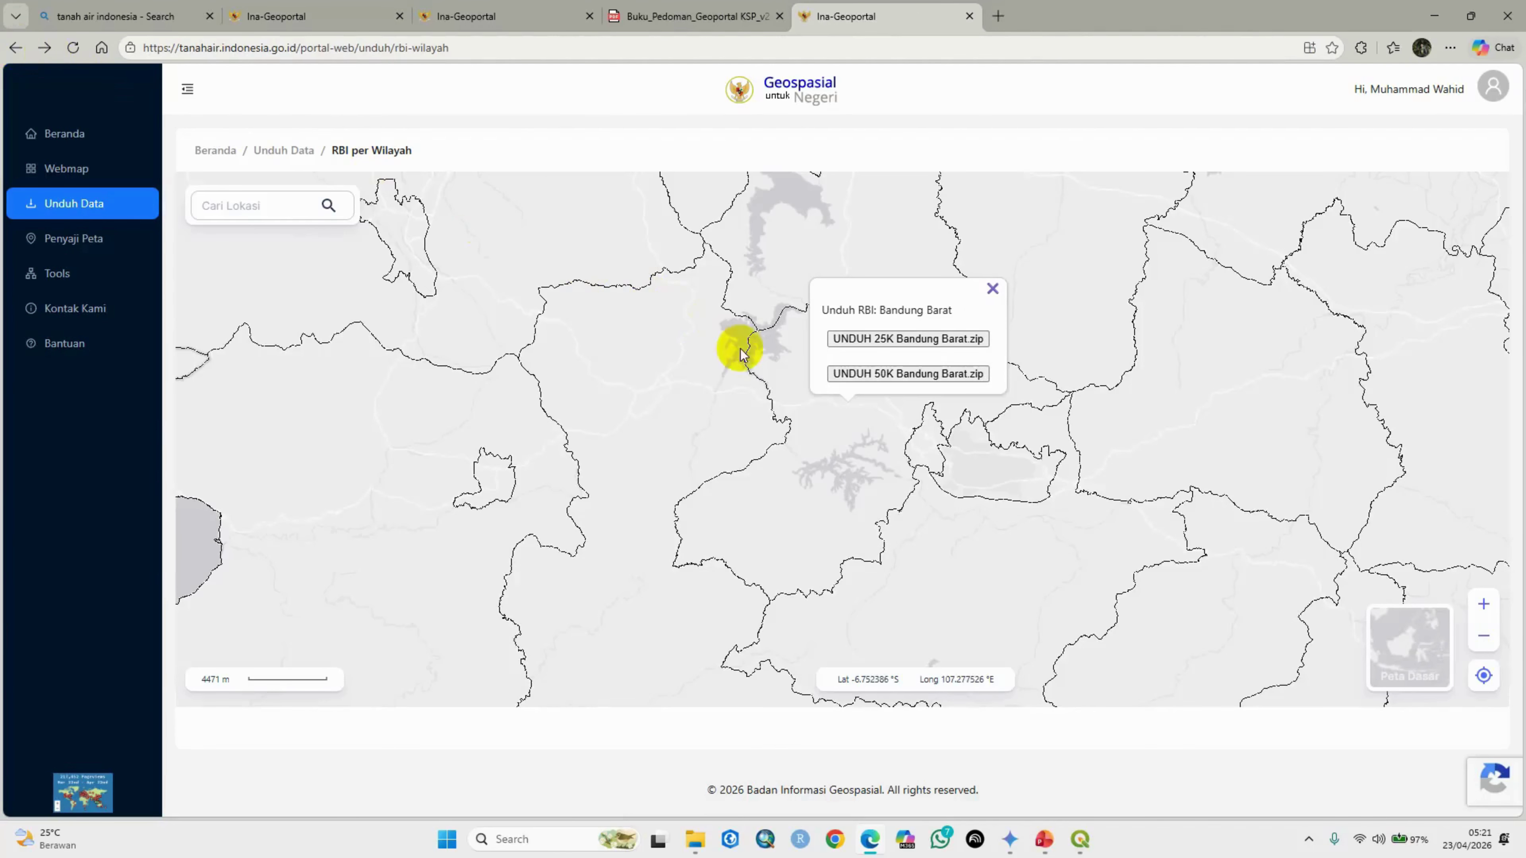
Step: Download the 25K RBI data for Bandung Barat and switch to File Explorer showing the extracted KAB BANDUNGBARAT folder
click(881, 339)
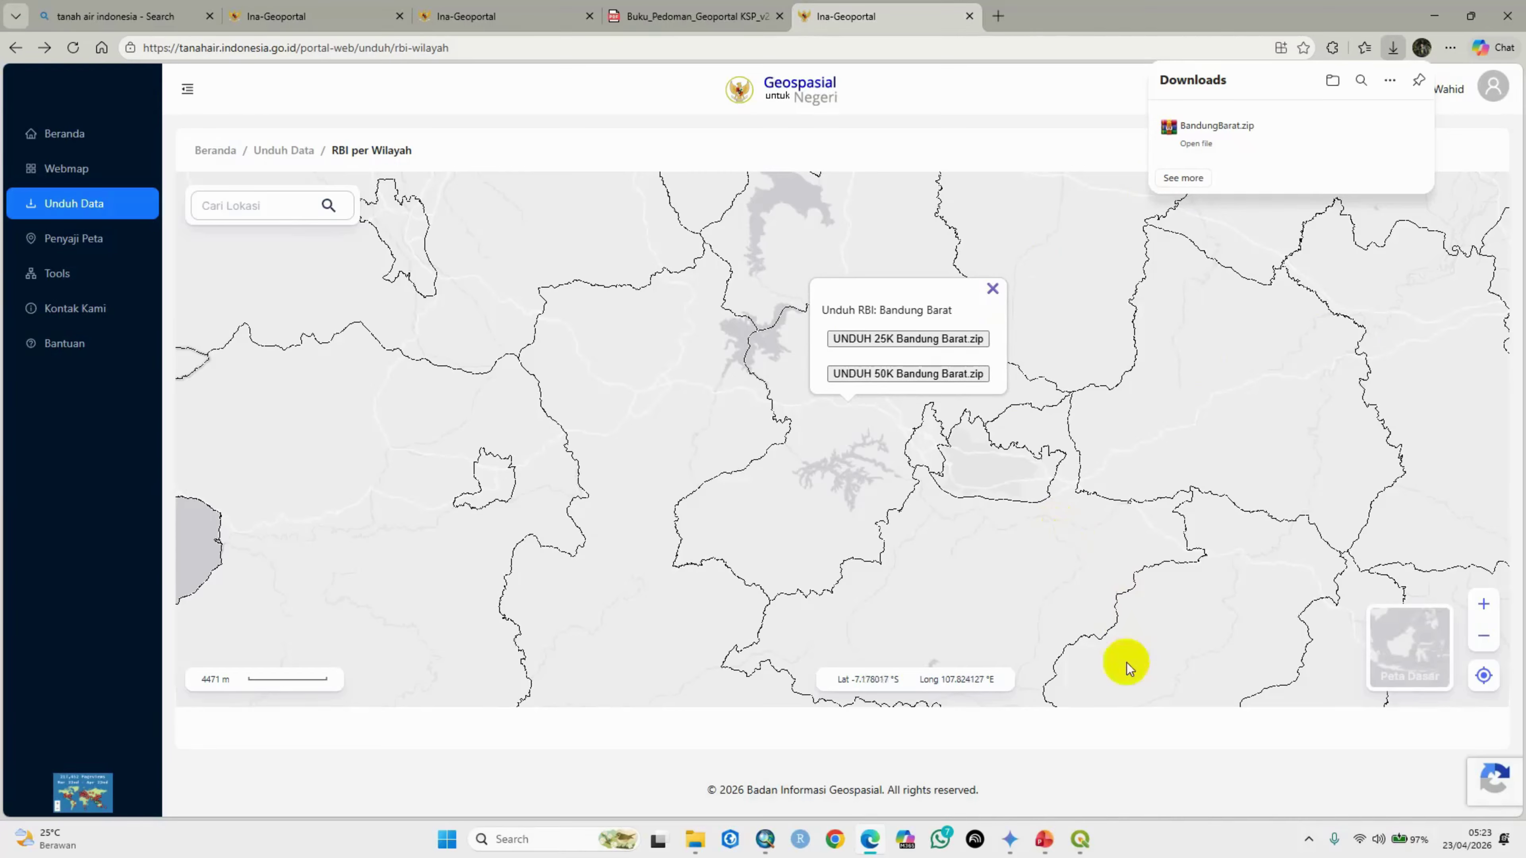
mouse_move(698, 841)
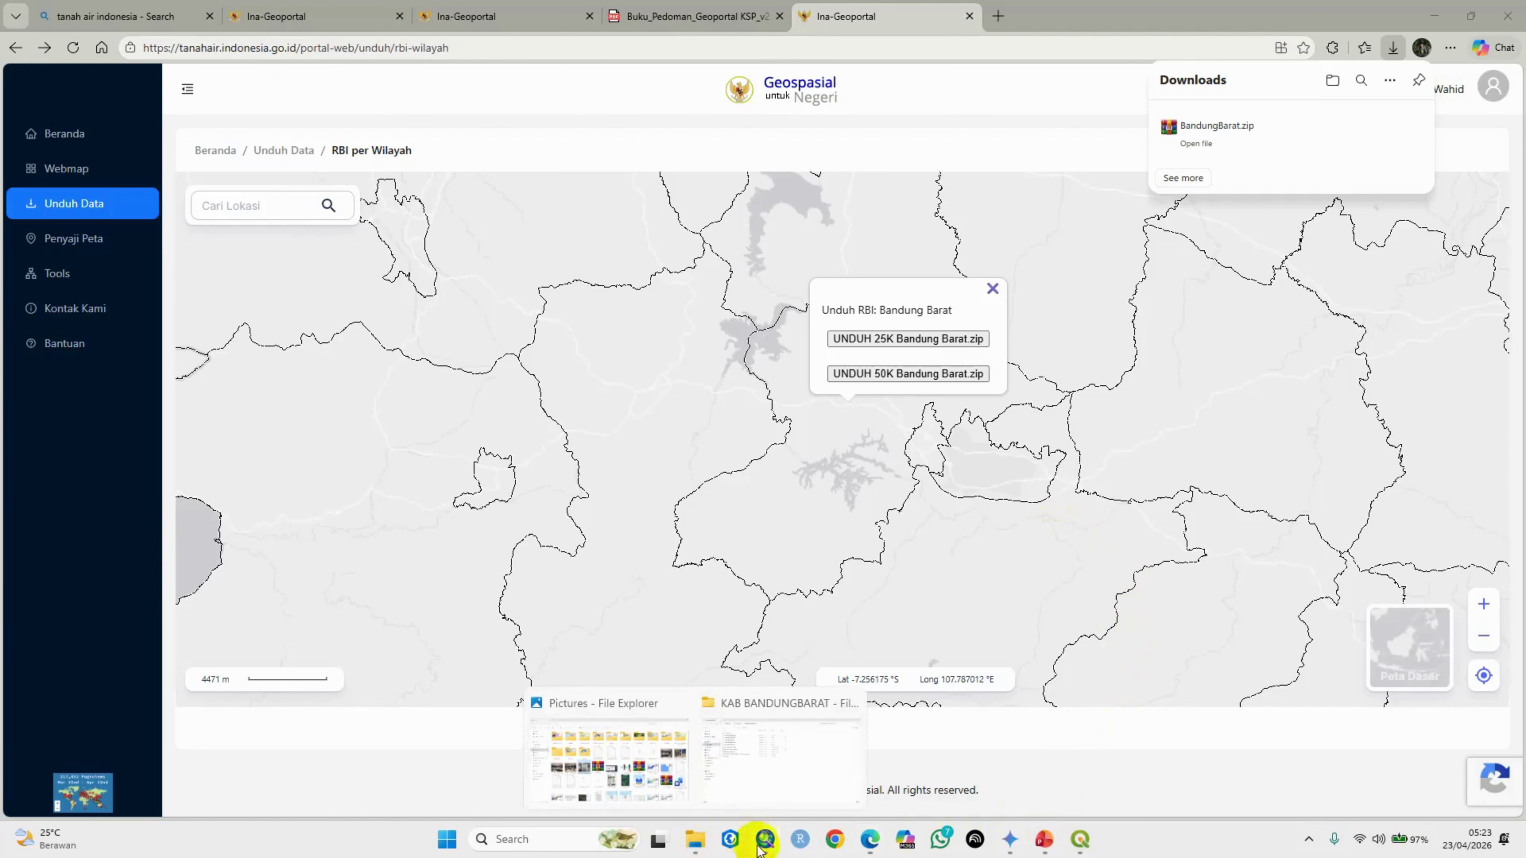
click(775, 766)
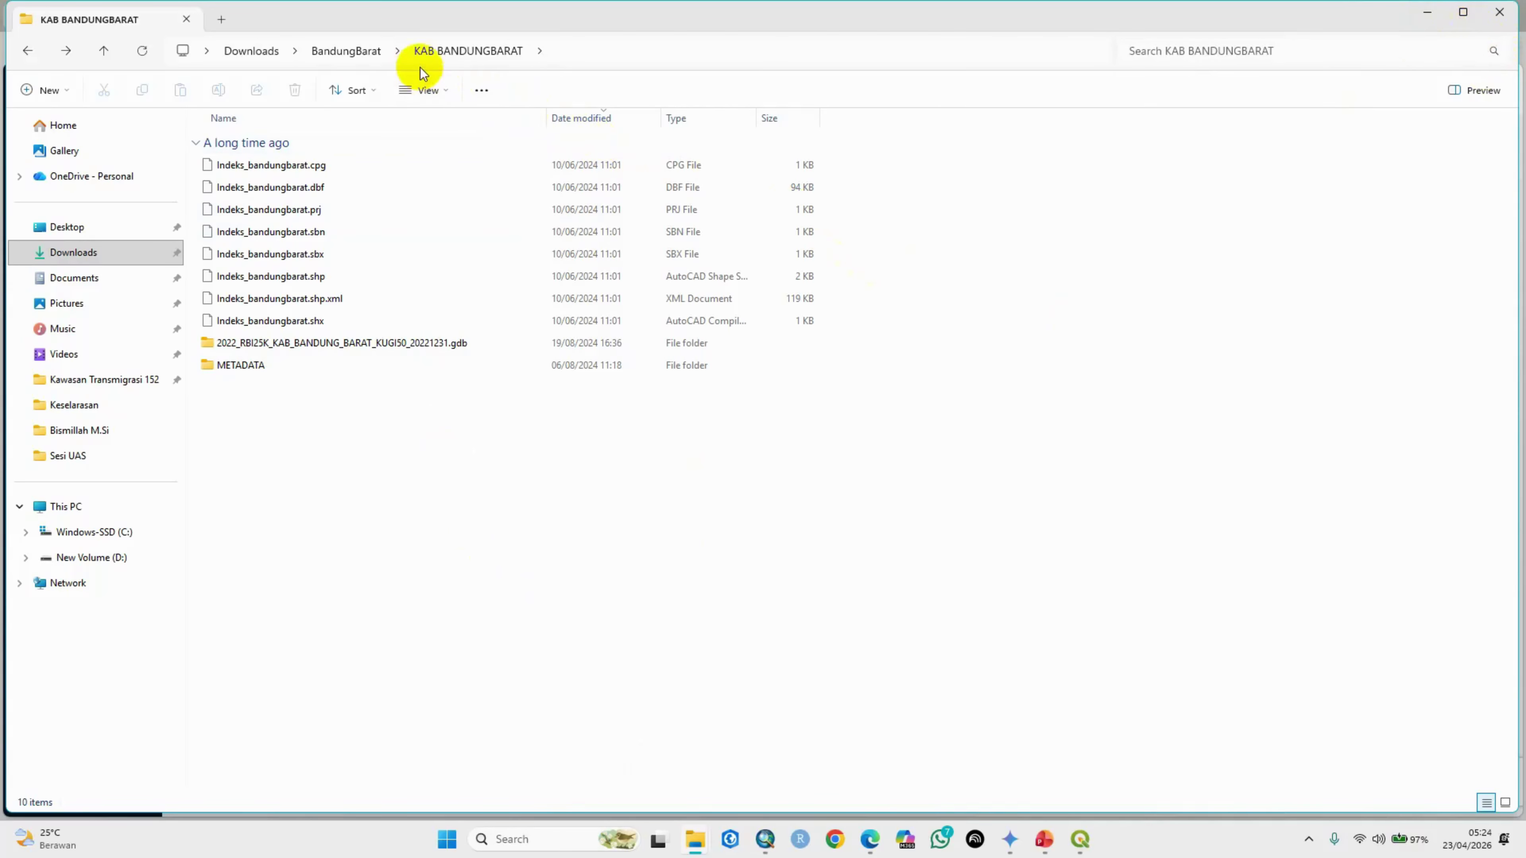
Step: Check the parent BandungBarat folder and reopen its KAB BANDUNGBARAT subfolder
click(361, 51)
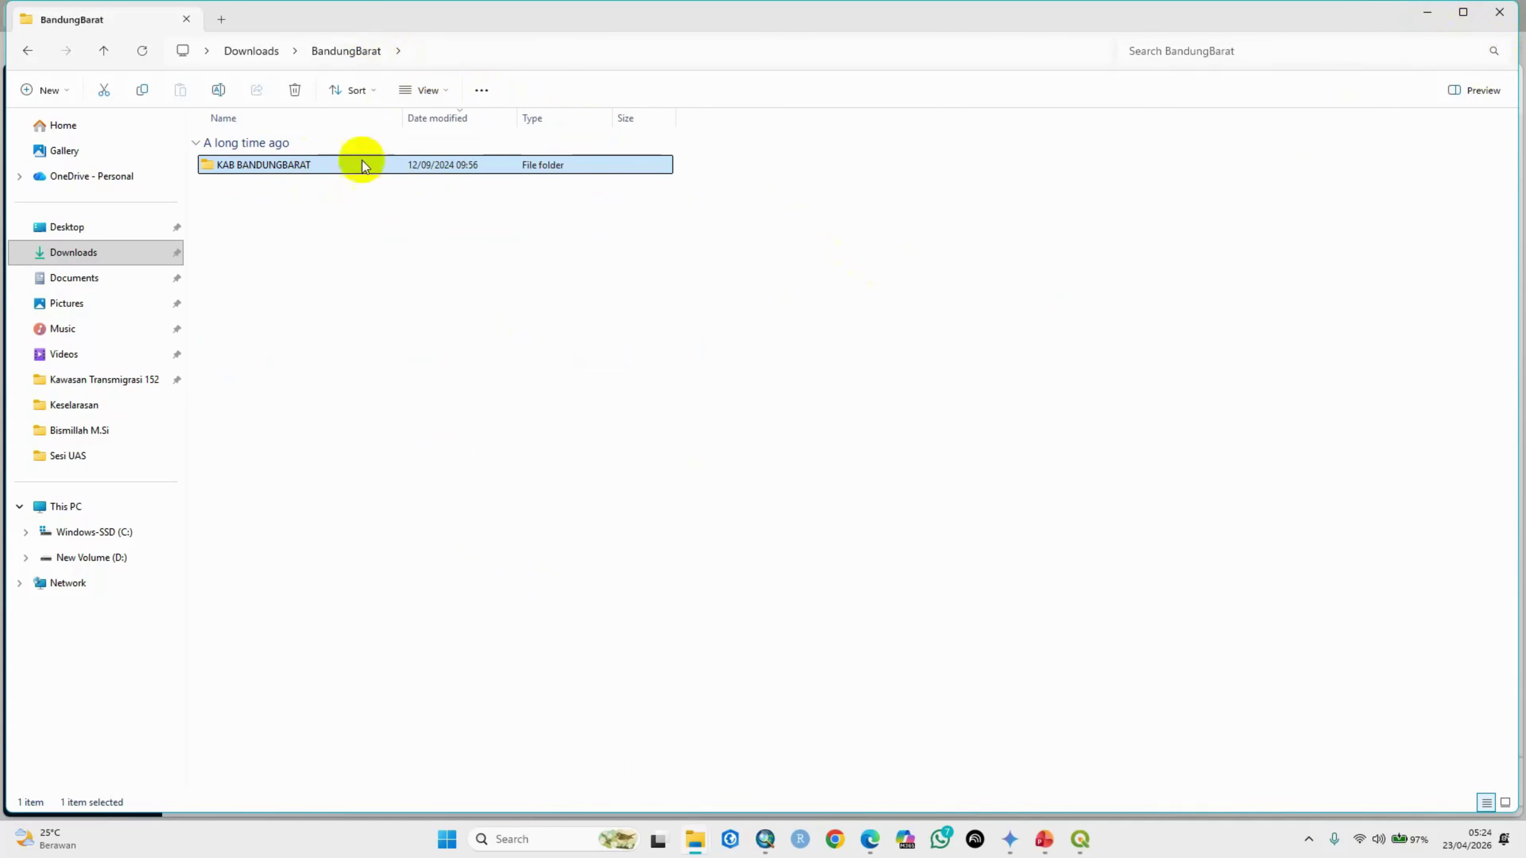
click(398, 51)
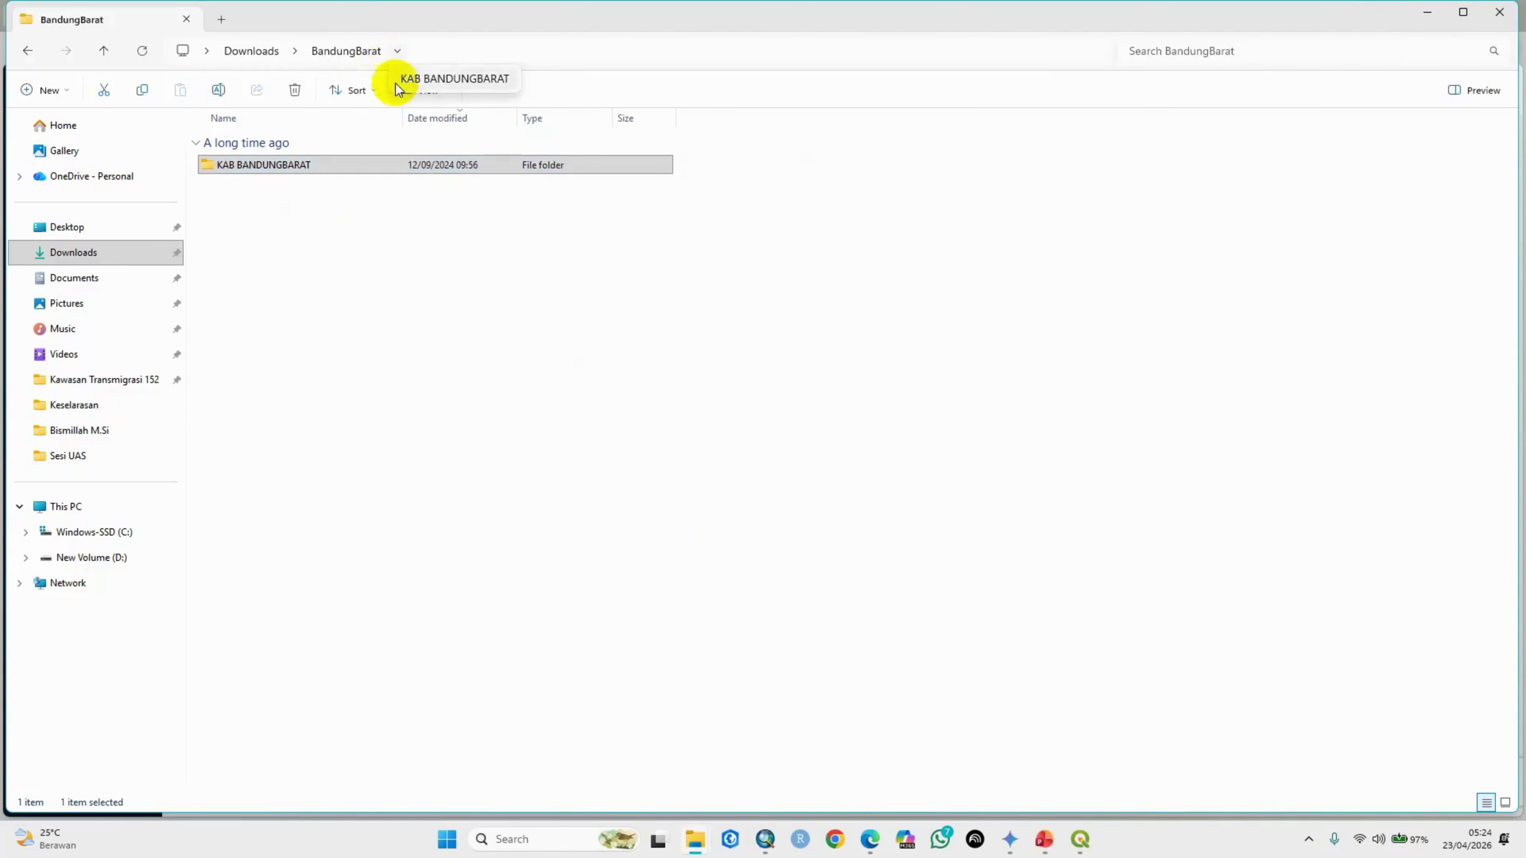
click(354, 56)
click(354, 52)
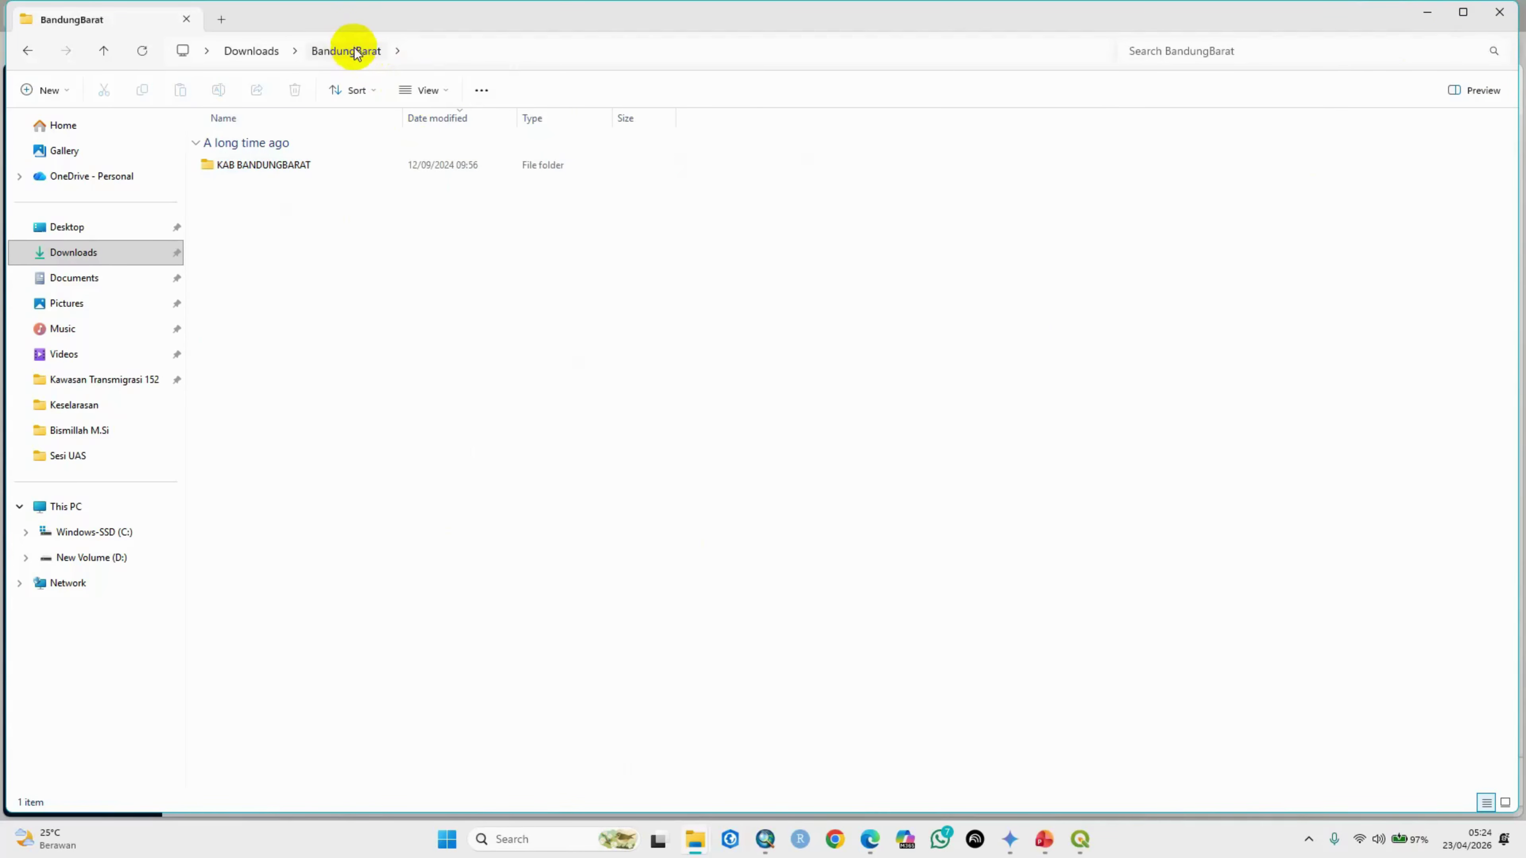
double_click(299, 164)
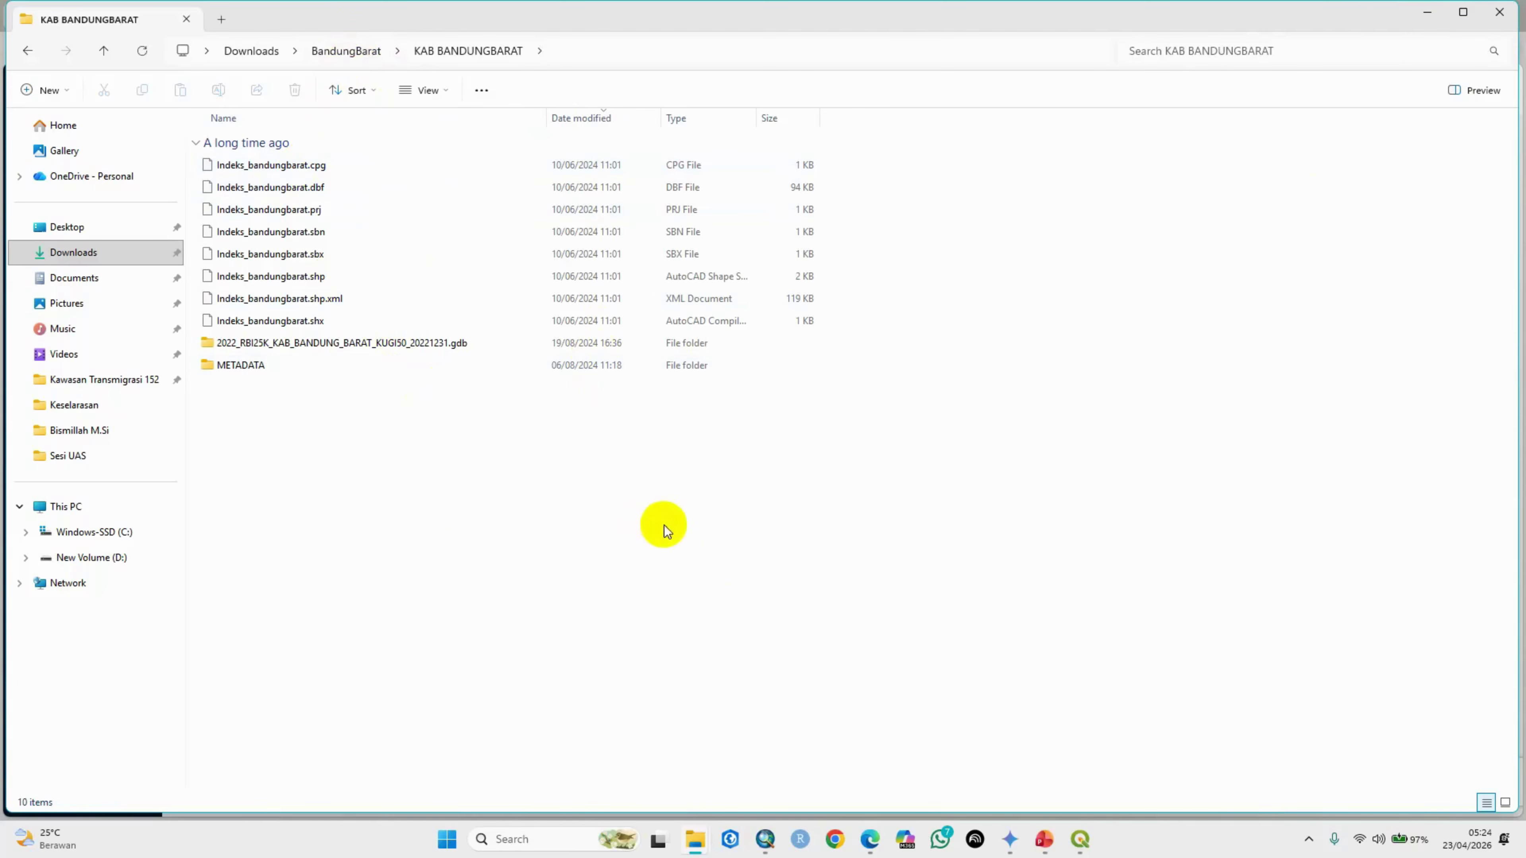
Step: Switch to ArcMap, close the Identify window and browse for data to add in Downloads, BandungBarat, KAB BANDUNGBARAT, 2022_RBI25K_KAB_BANDUNG_BARAT_KUGI50_20221231.gdb
click(766, 839)
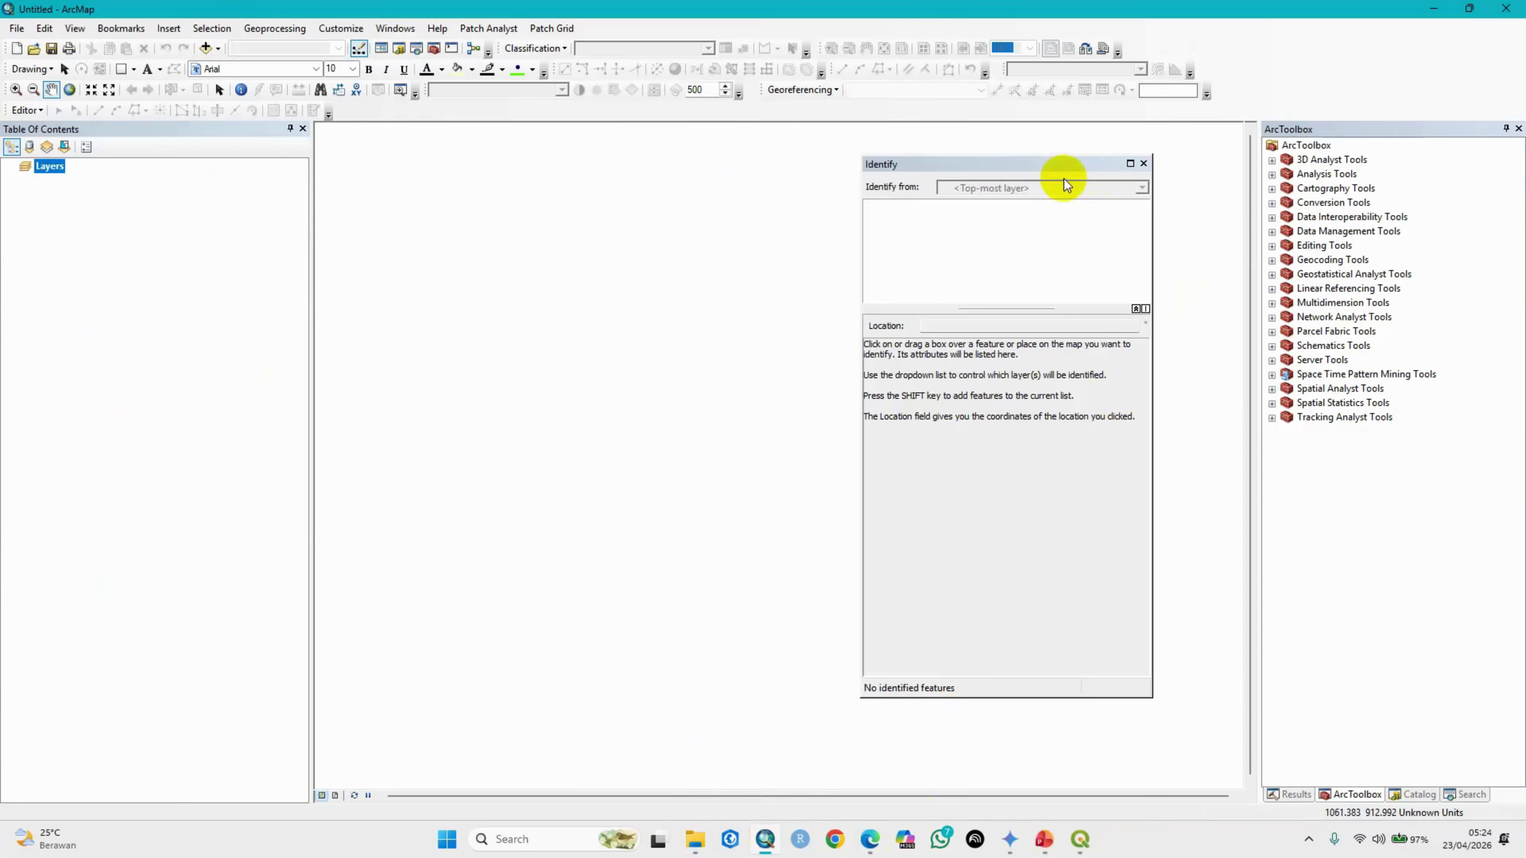
click(1143, 165)
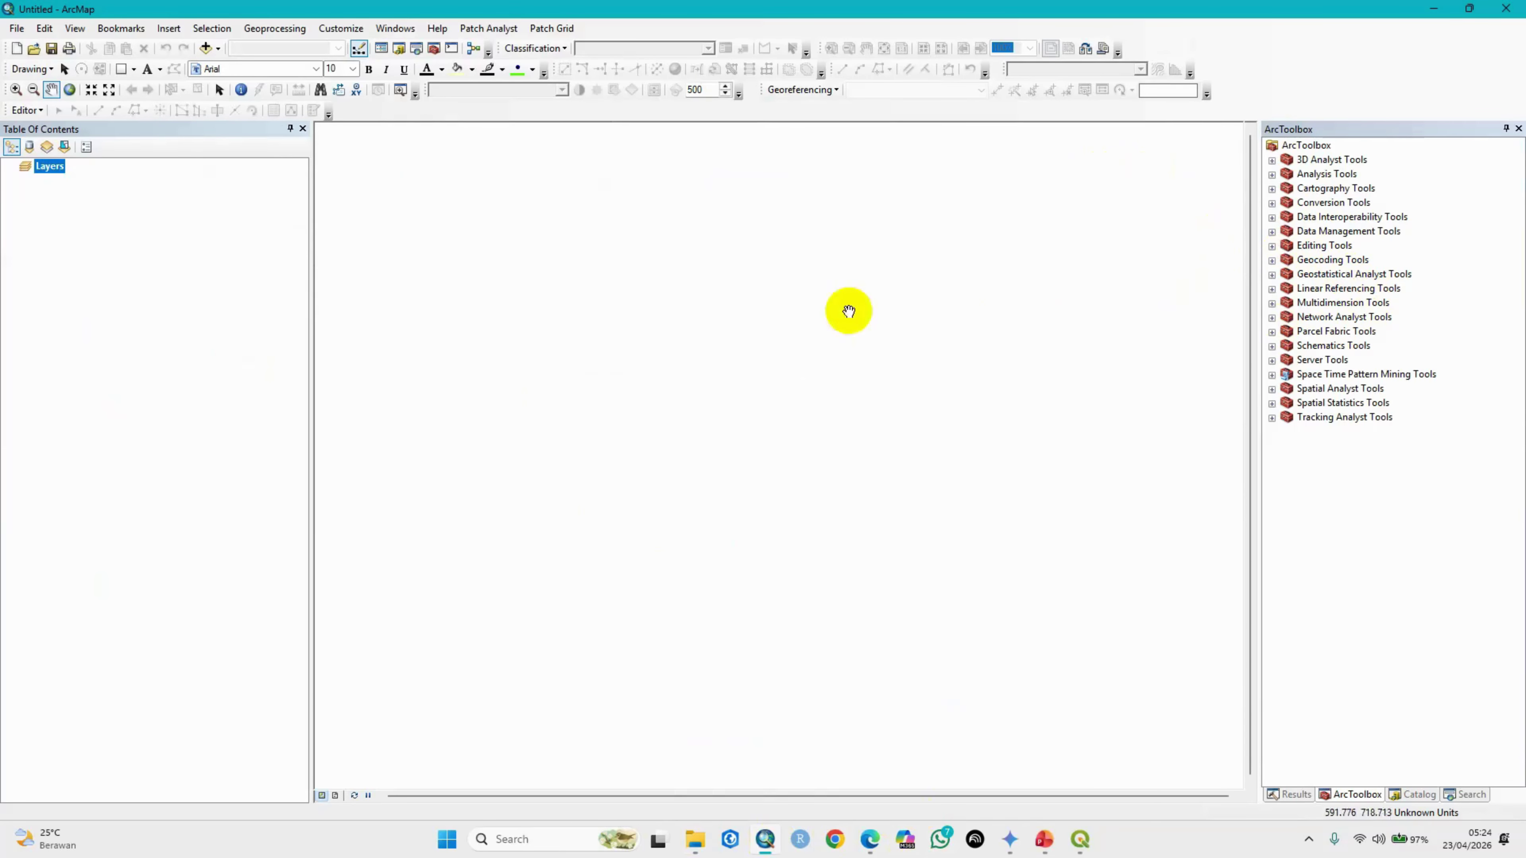
click(205, 49)
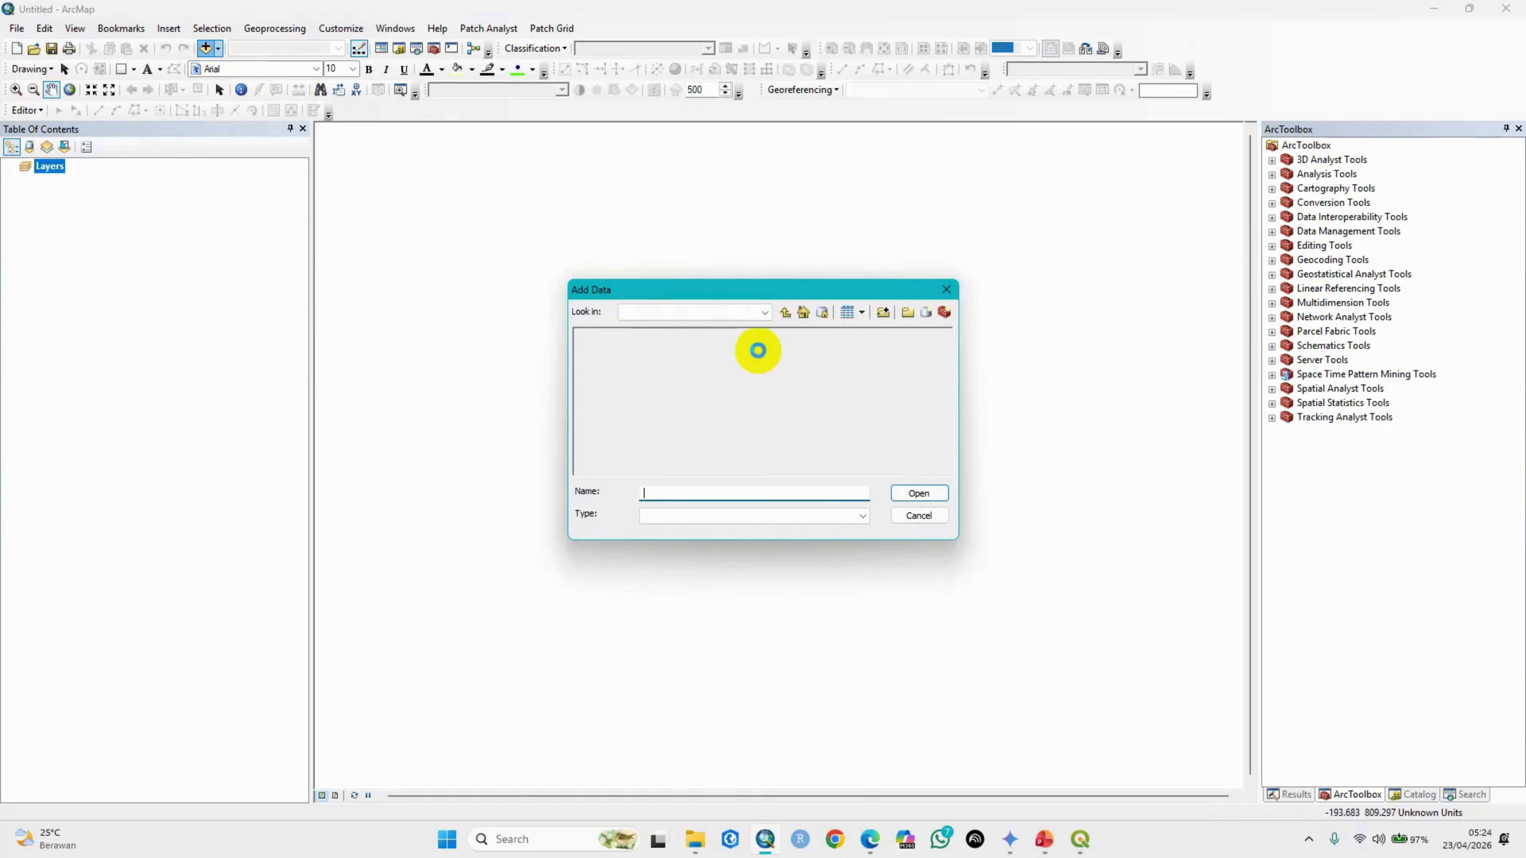
click(785, 313)
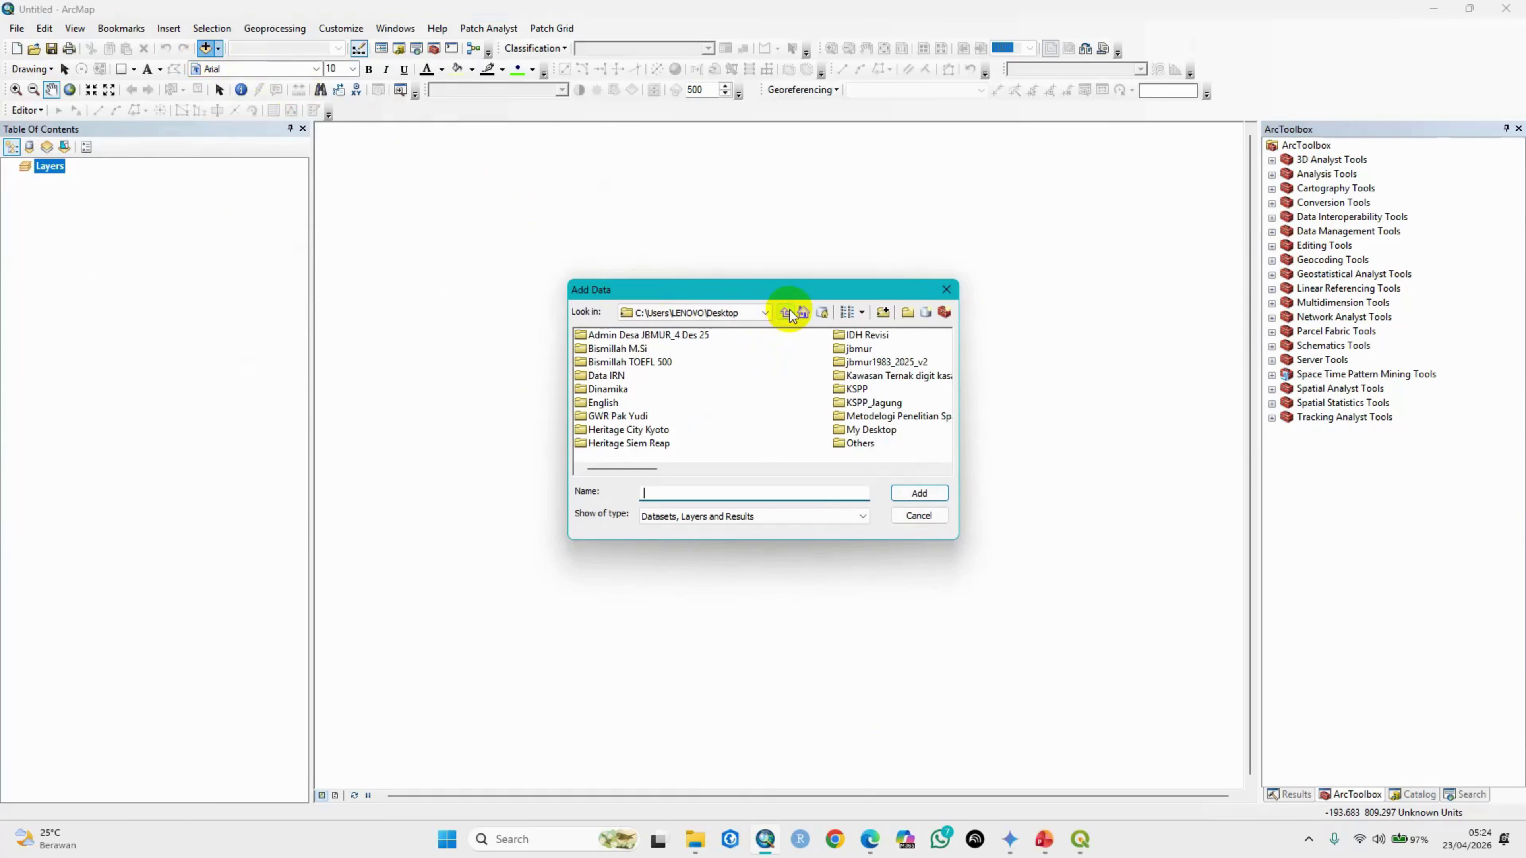
click(789, 314)
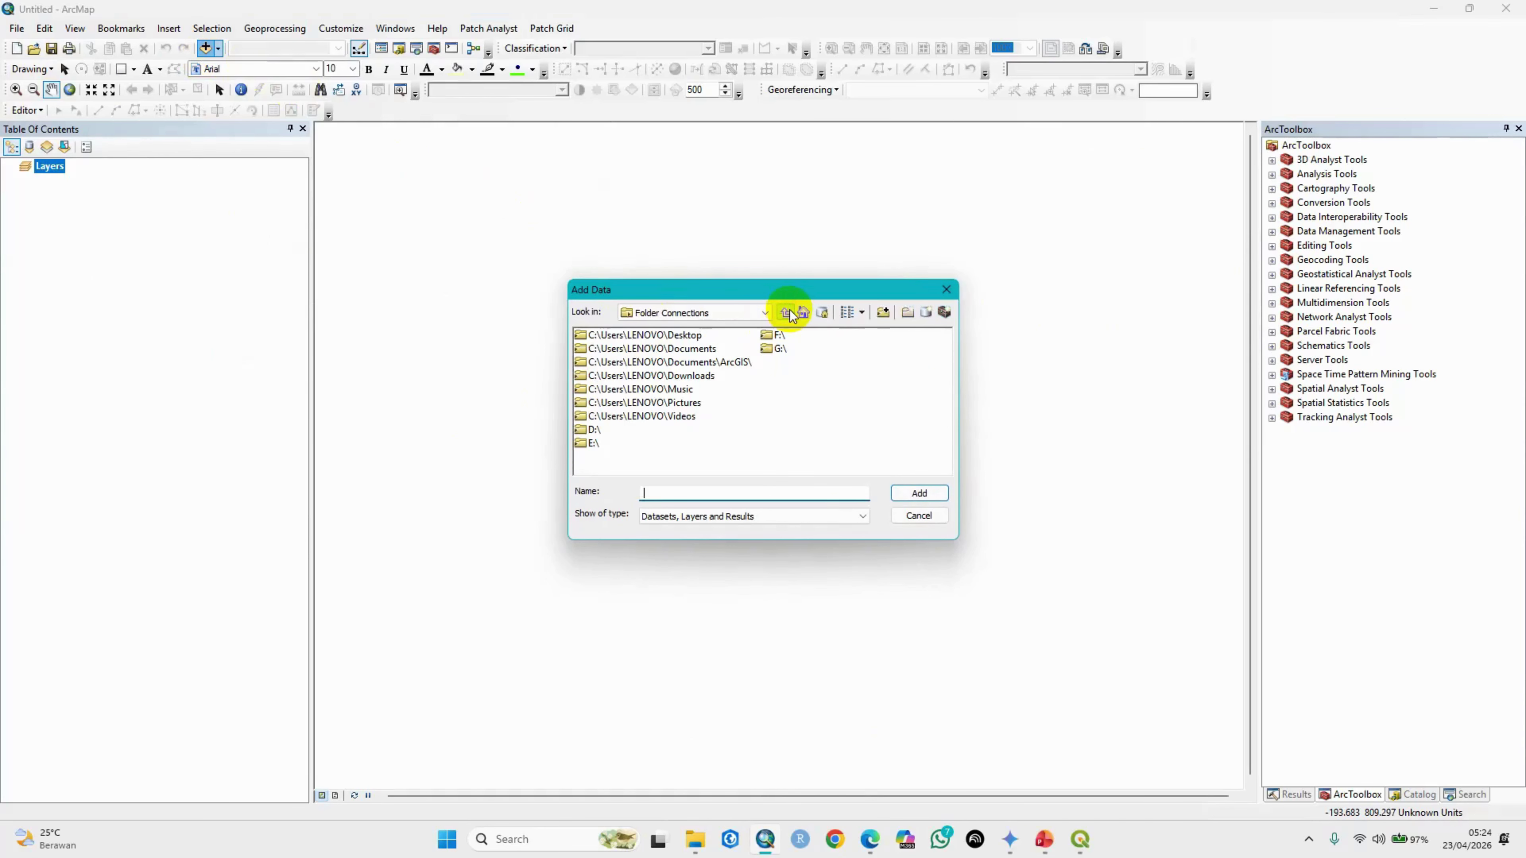
double_click(685, 376)
double_click(617, 336)
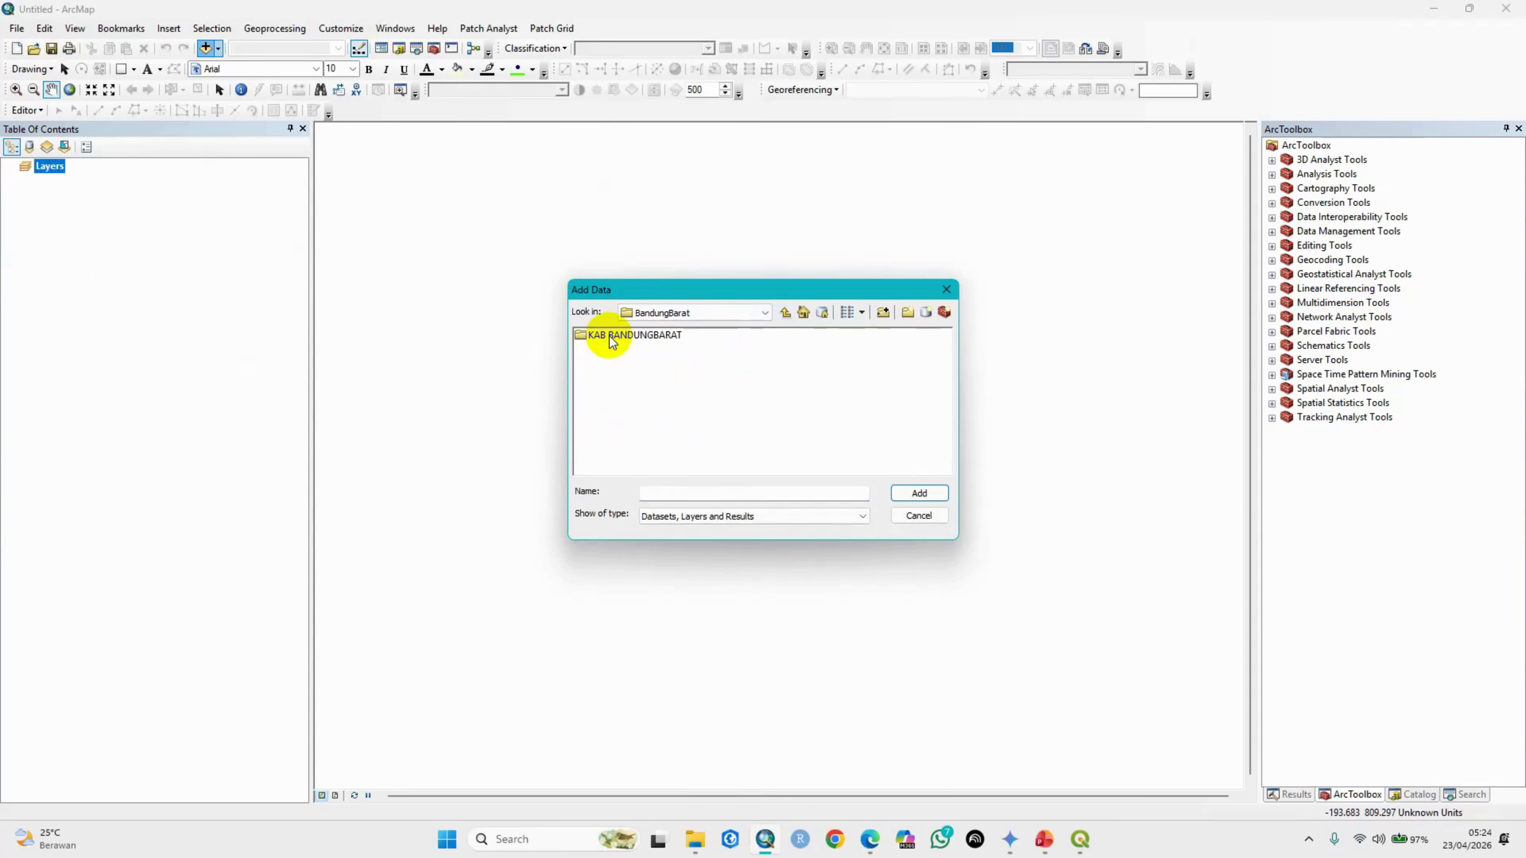
double_click(611, 335)
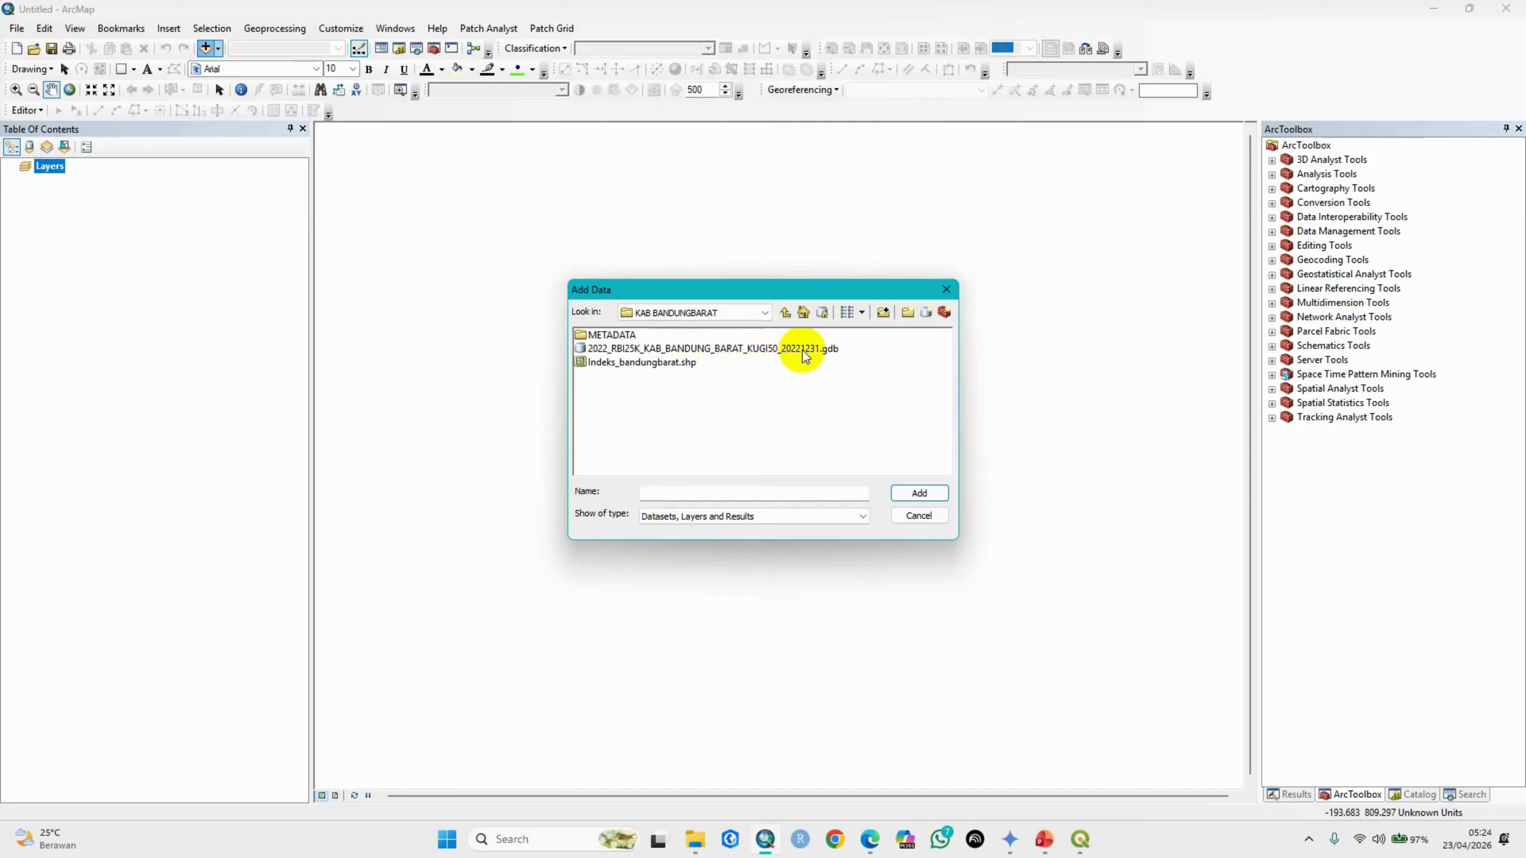
double_click(730, 350)
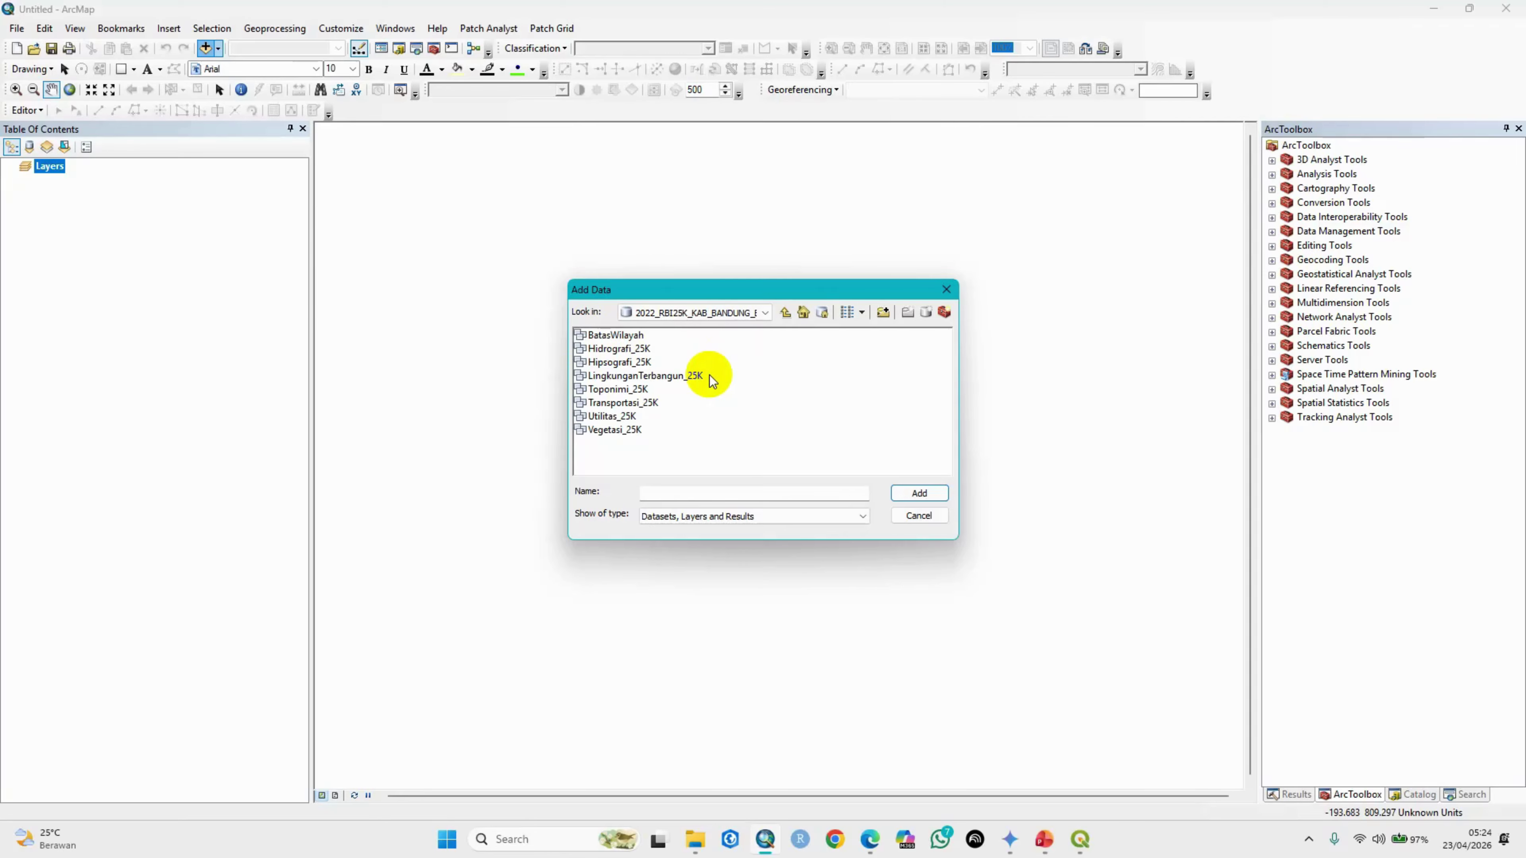
Step: Add all four administrative boundary layers from the BatasWilayah dataset to the map: ADMINISTRASI_AR_DESAKEL, AR_KABKOTA, AR_KECAMATAN and LN_KABKOTA
double_click(624, 335)
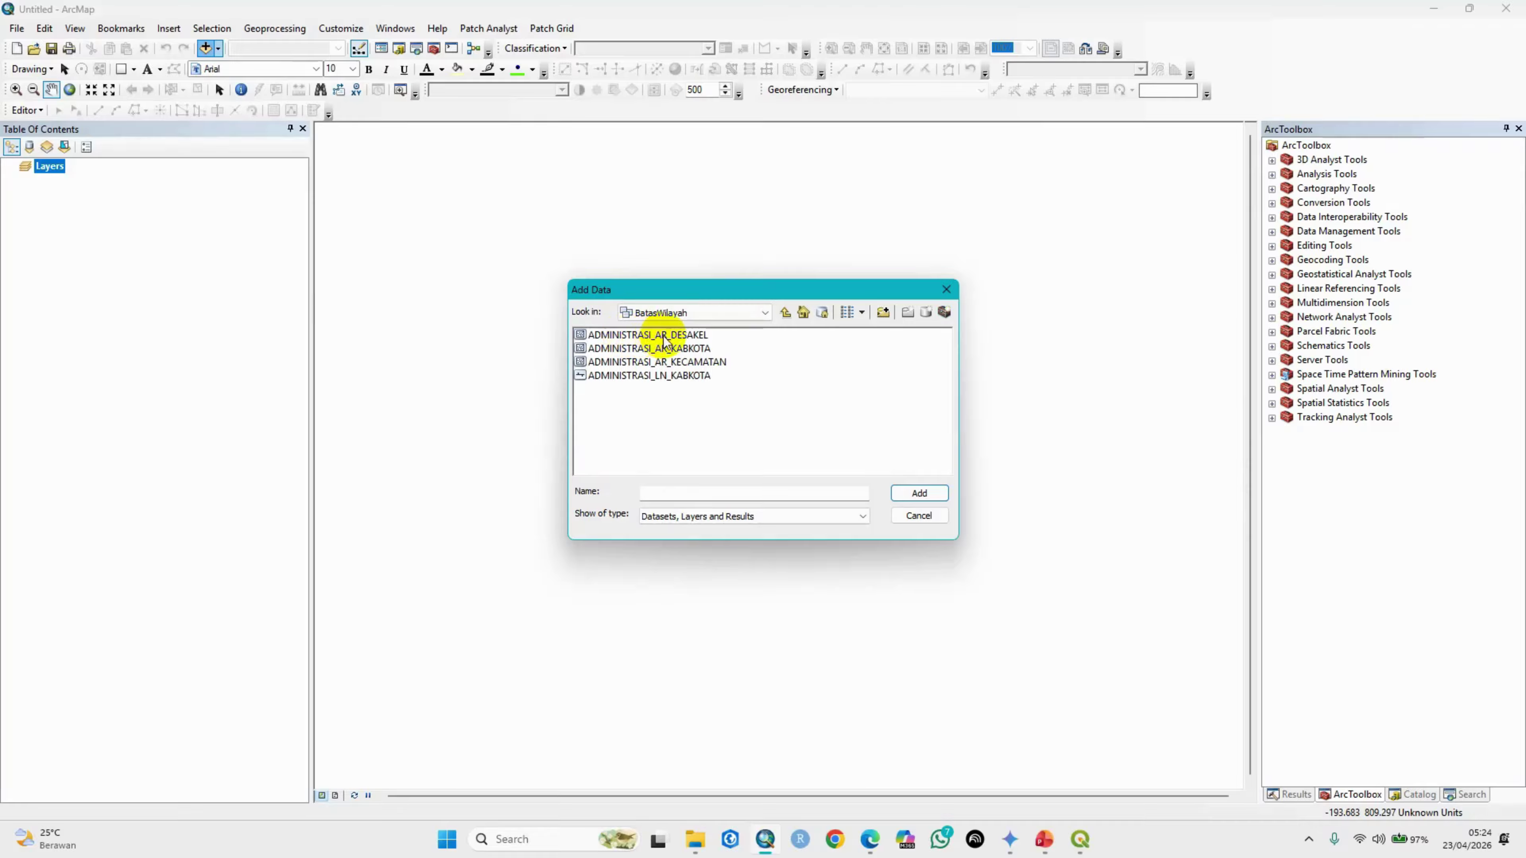
click(679, 335)
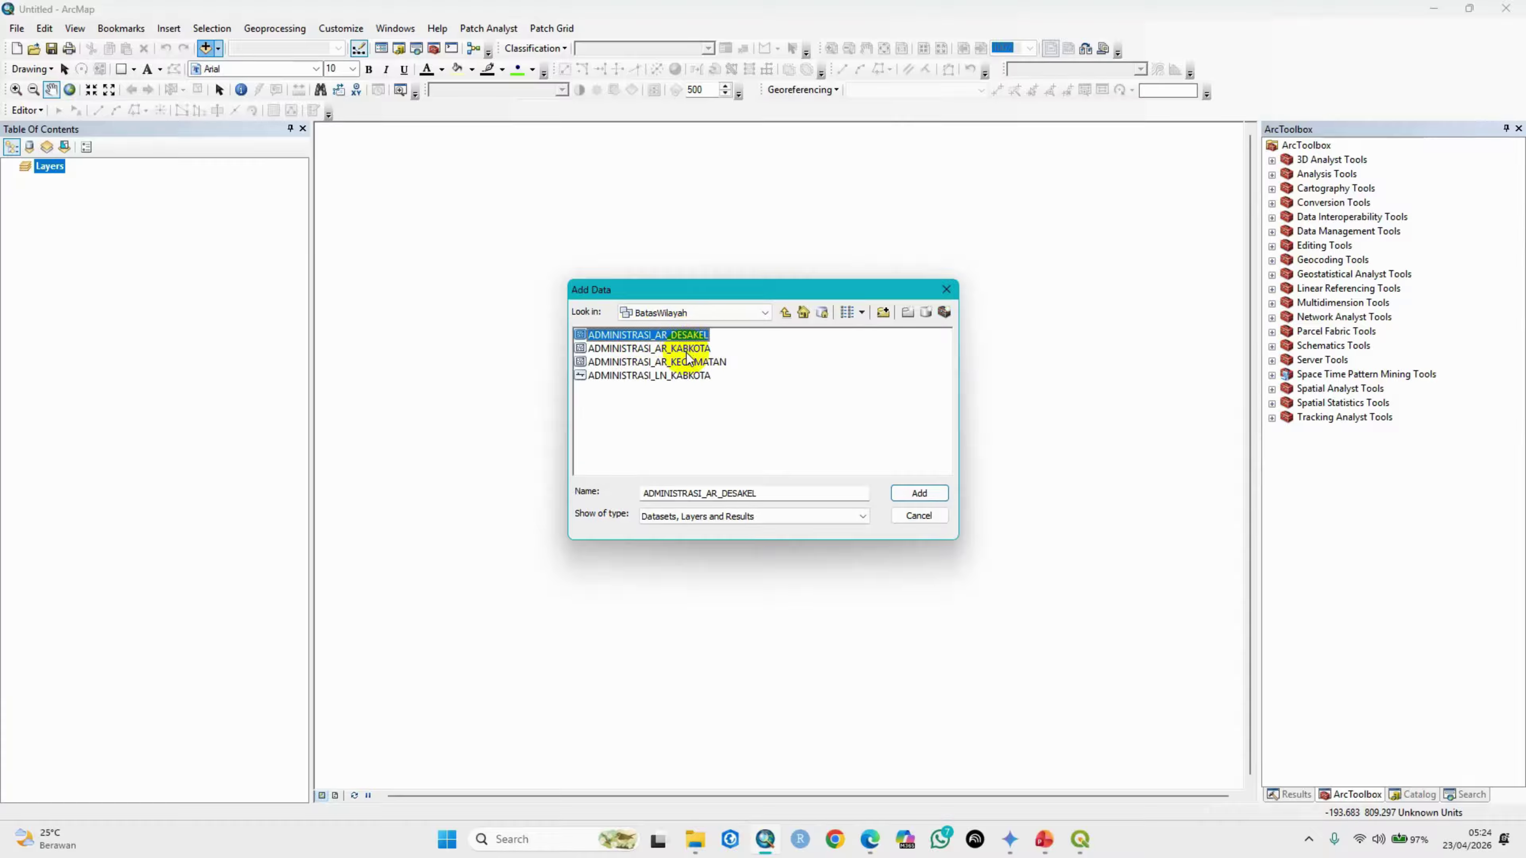
click(687, 350)
click(689, 364)
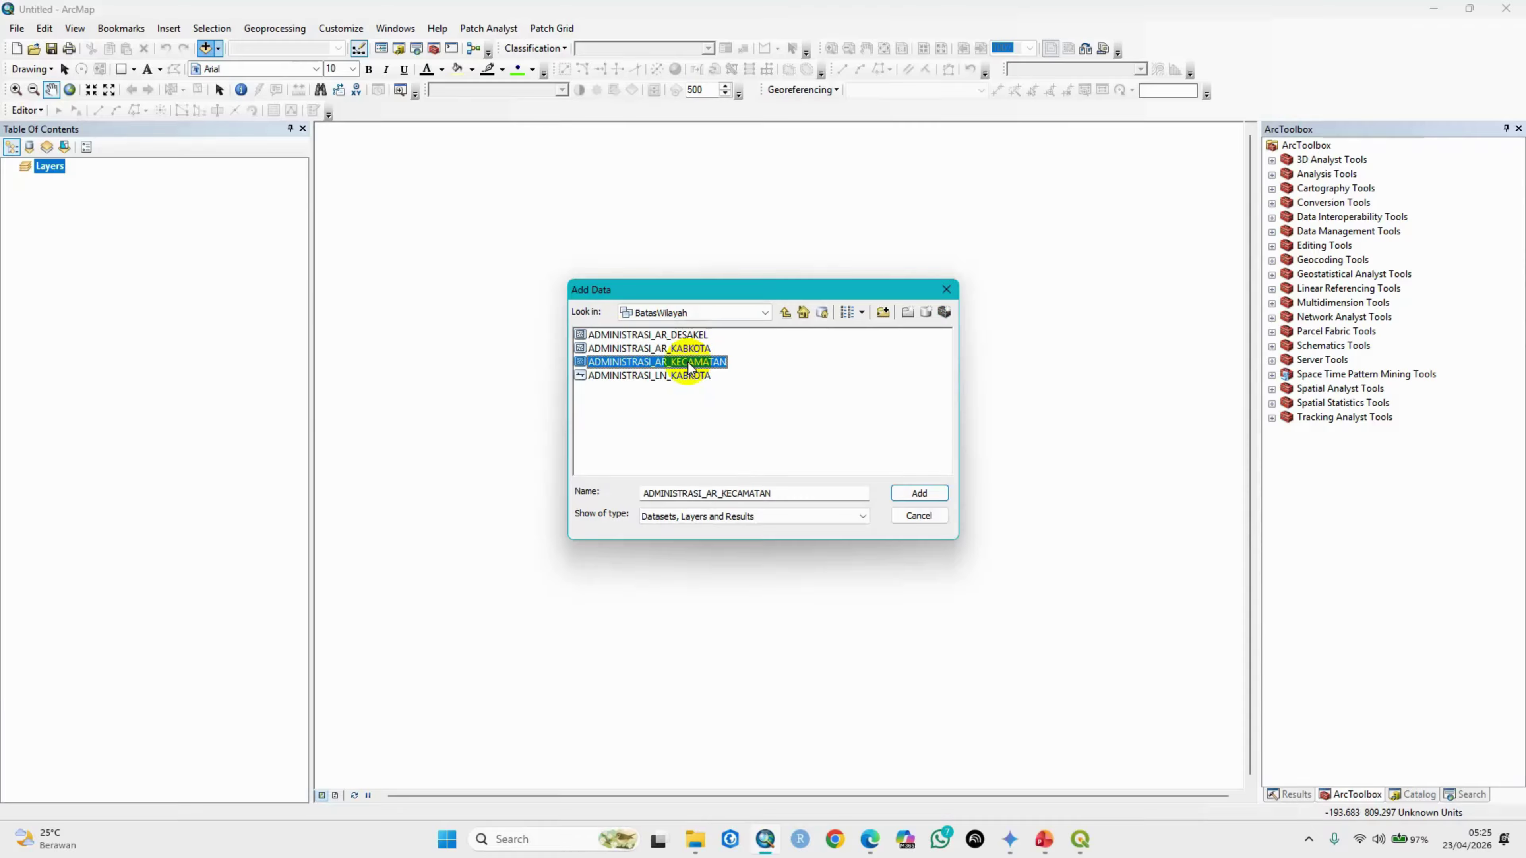
shift+click(692, 338)
ctrl+click(698, 375)
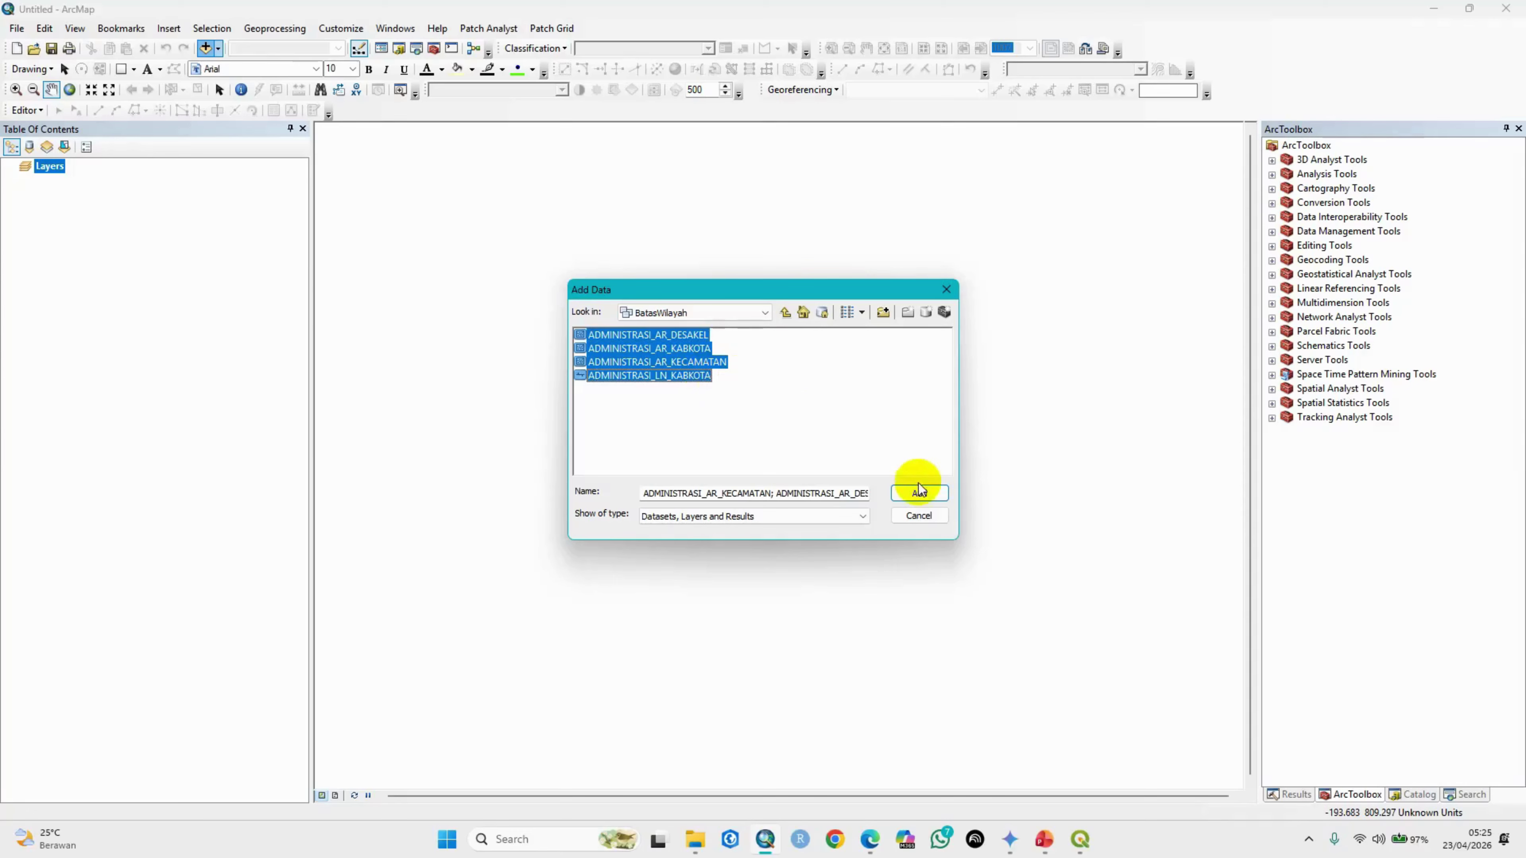
click(922, 491)
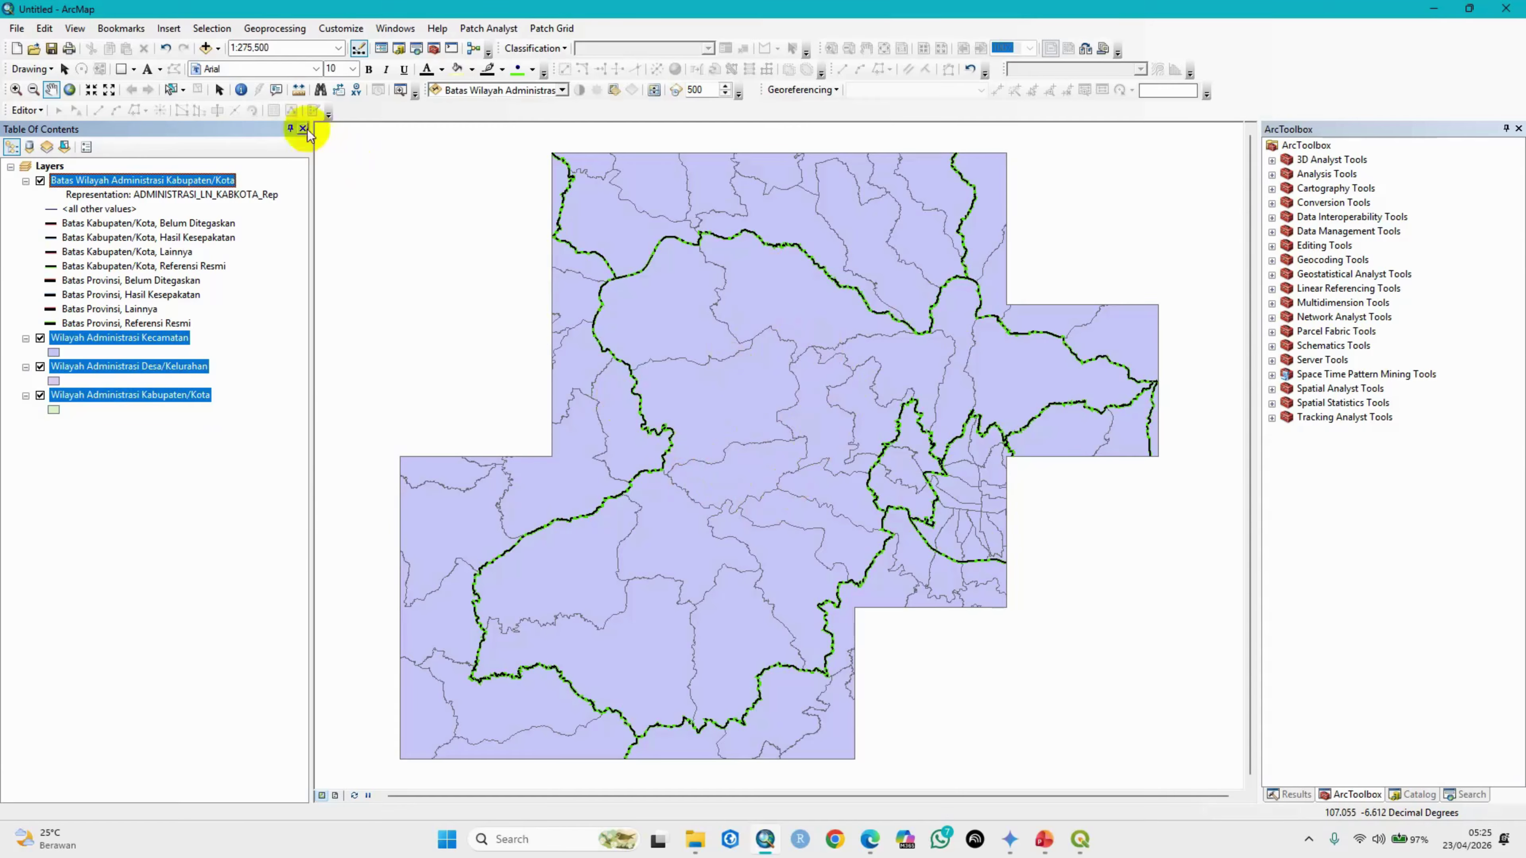
Step: Add the TOPONIMI_PT_25K point layer from the geodatabase's Toponimi_25K dataset to the map
click(205, 47)
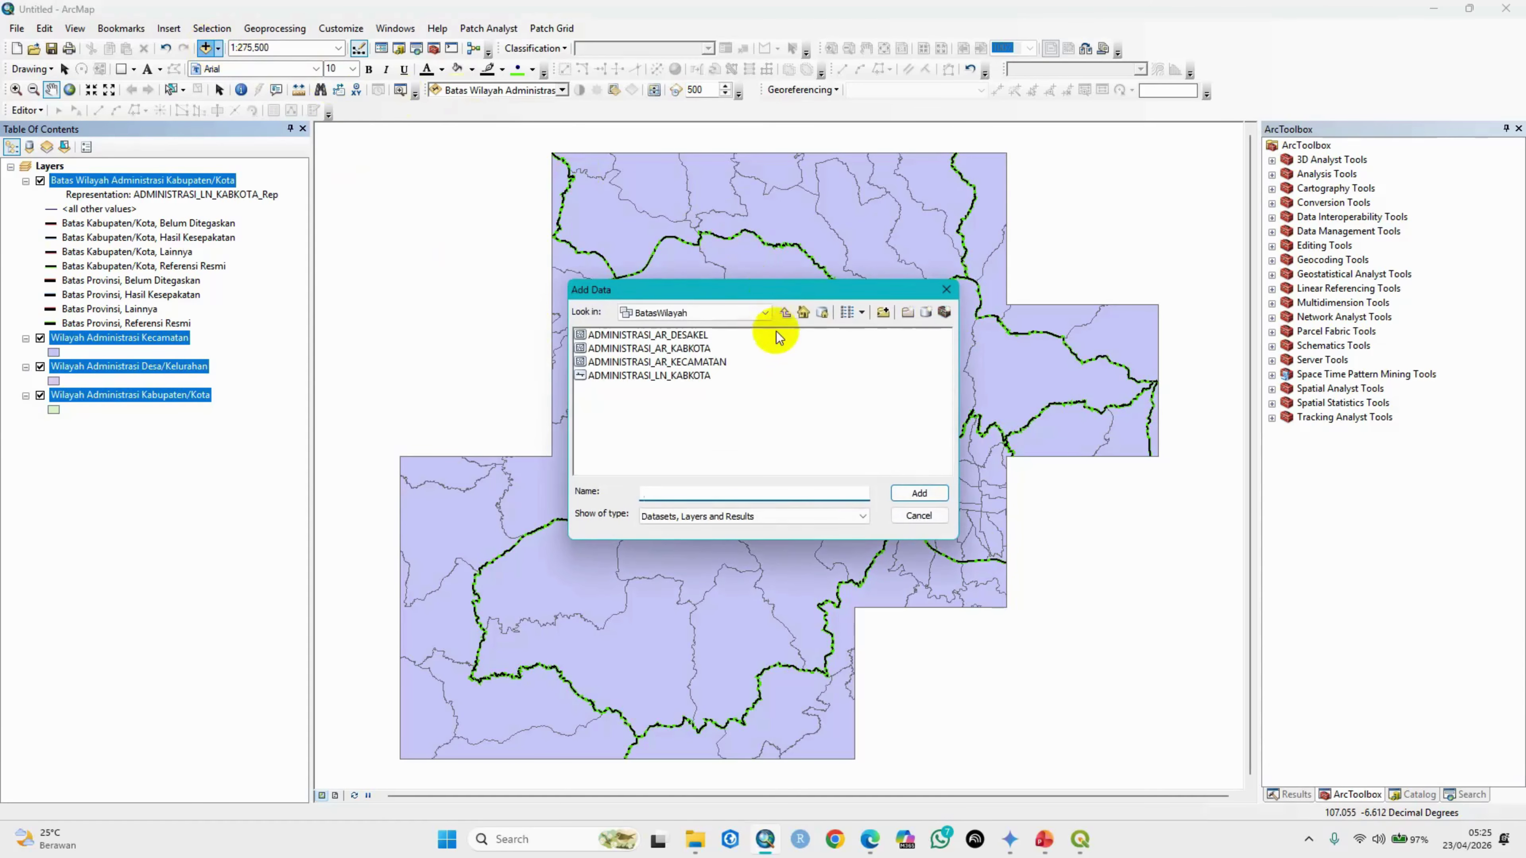
click(785, 314)
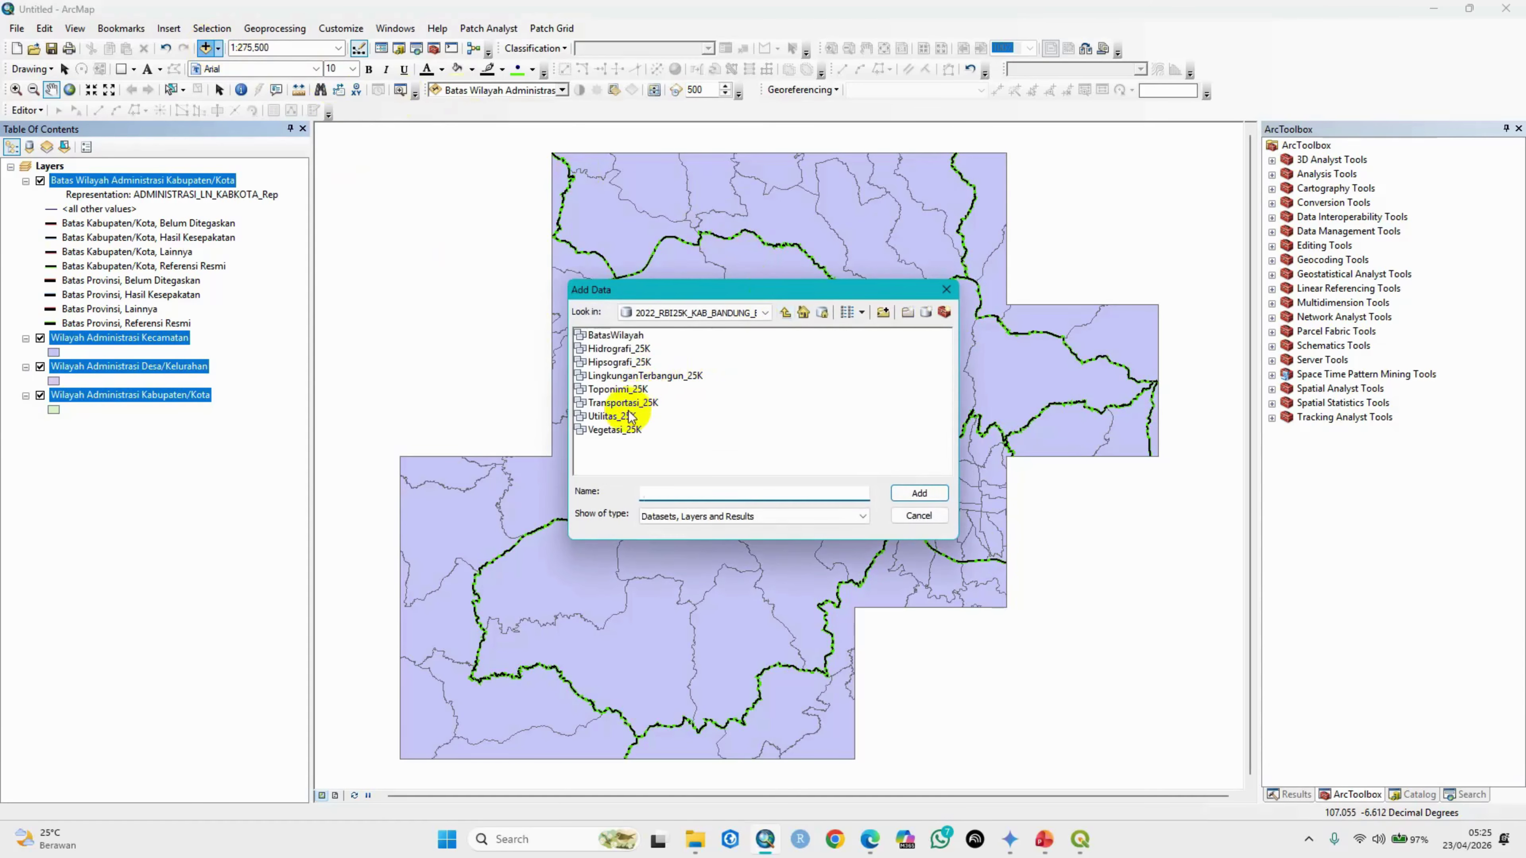
click(614, 388)
double_click(614, 387)
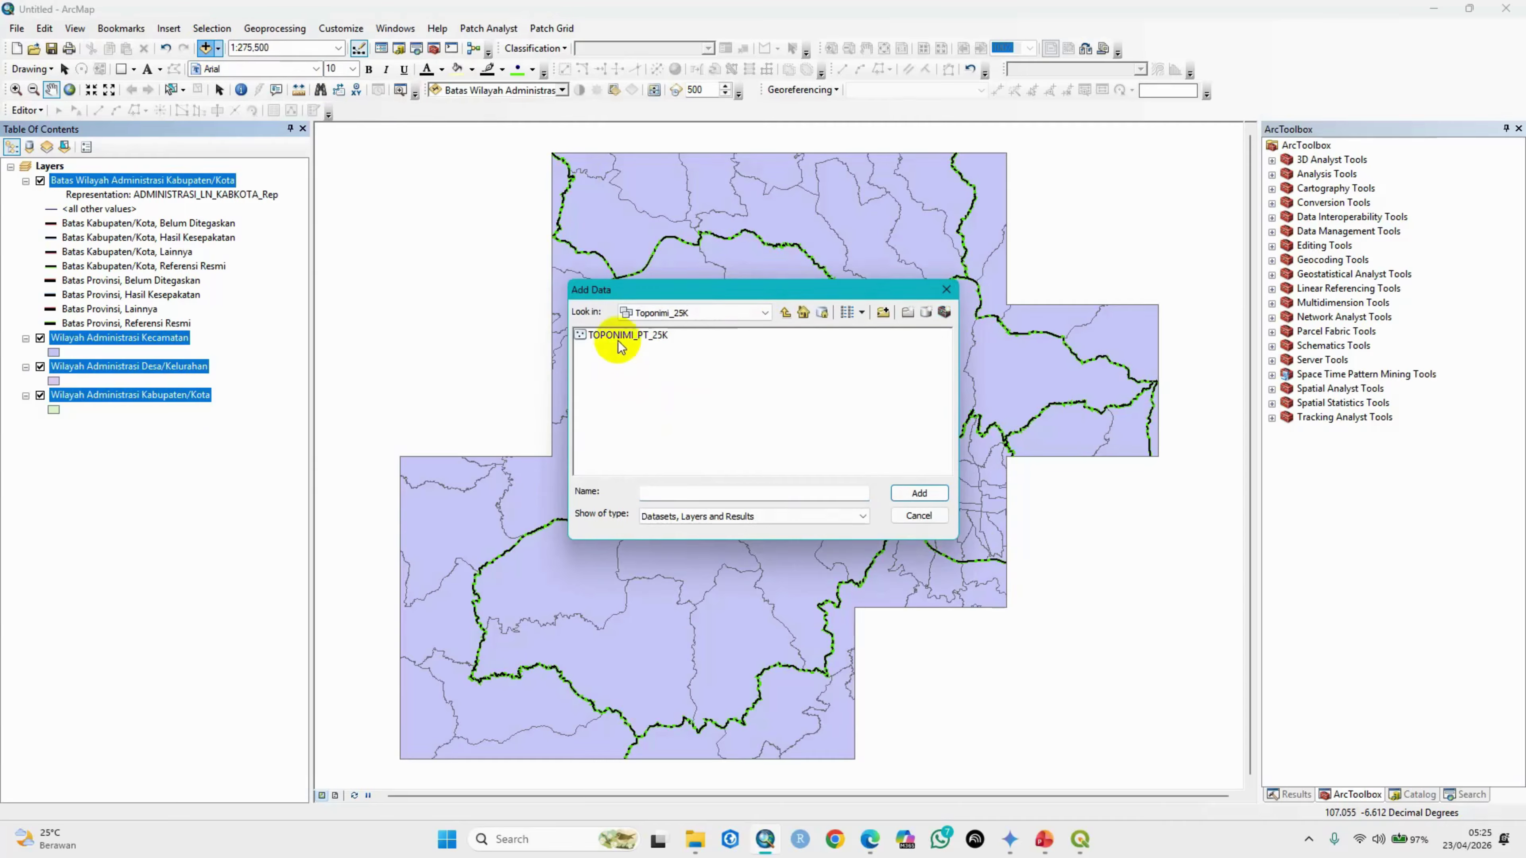
click(619, 335)
click(920, 494)
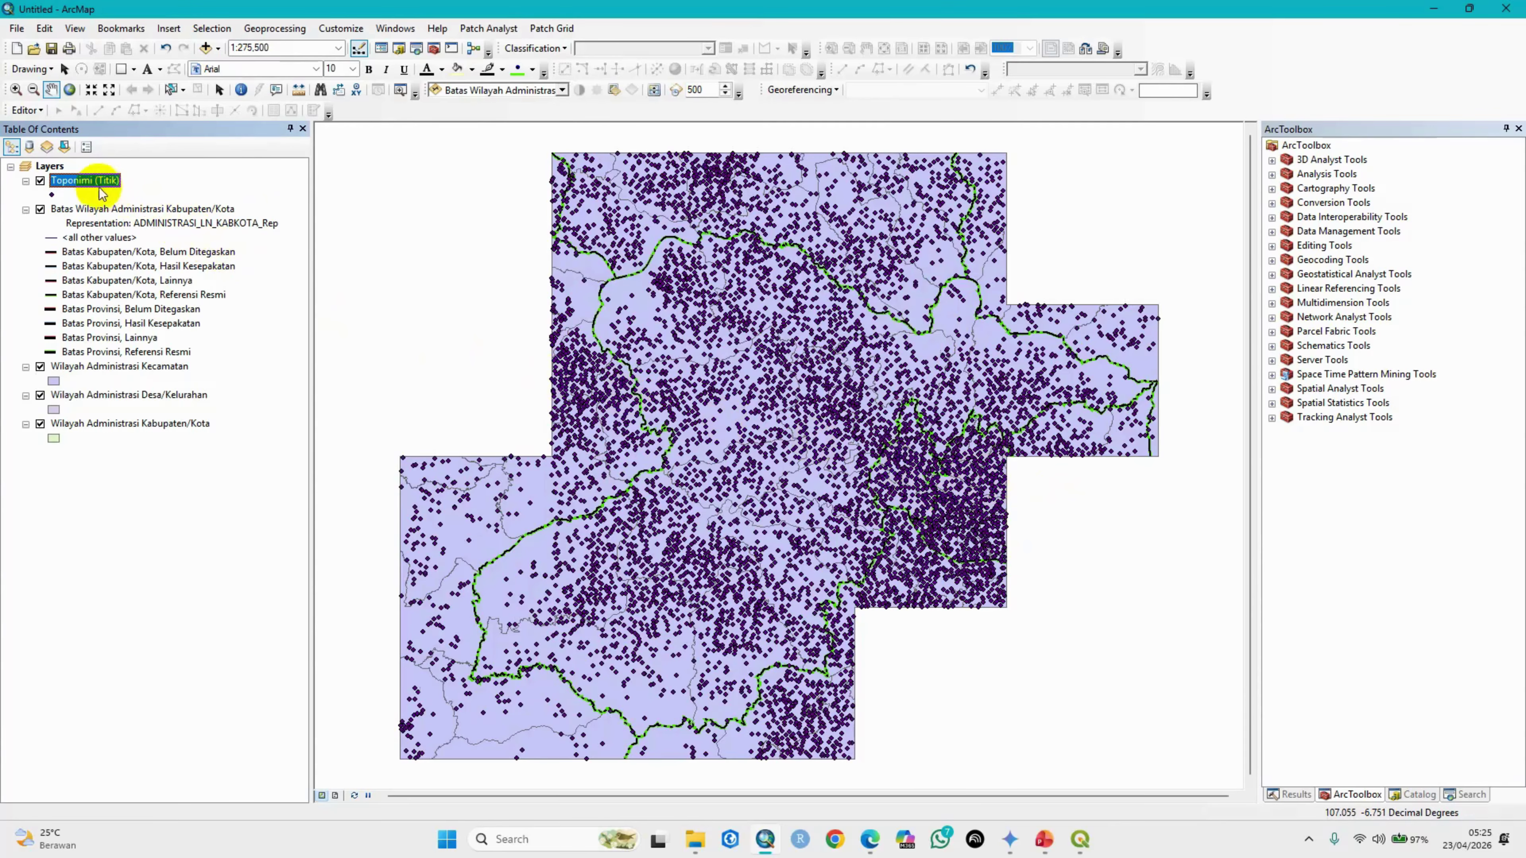
Step: Look through the attribute table of the Toponimi (Titik) layer, close it and hide the layer on the map
right_click(88, 181)
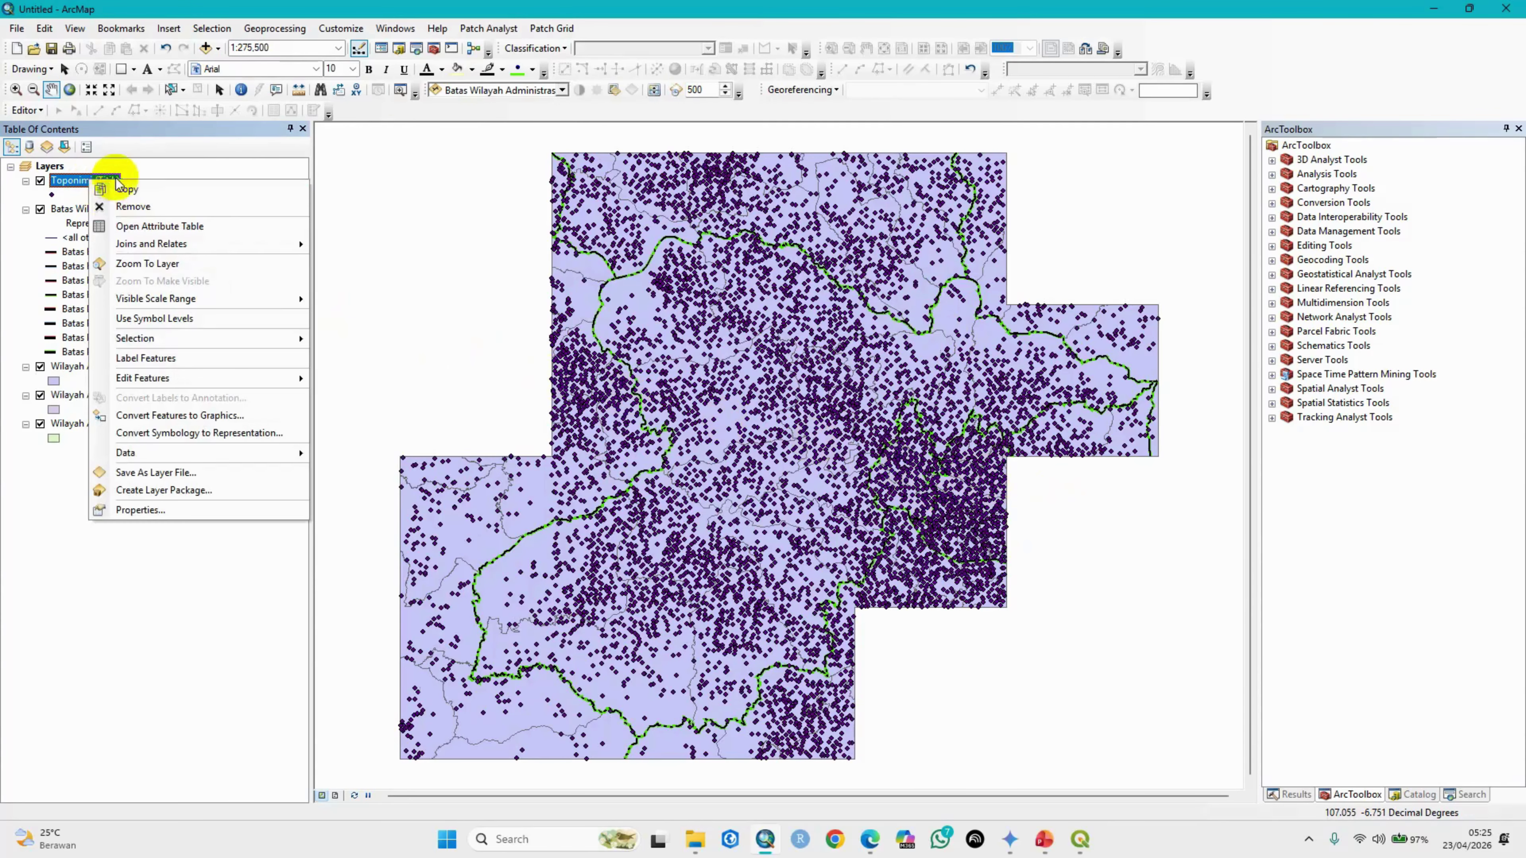
click(159, 229)
scroll(162, 148, down, 10)
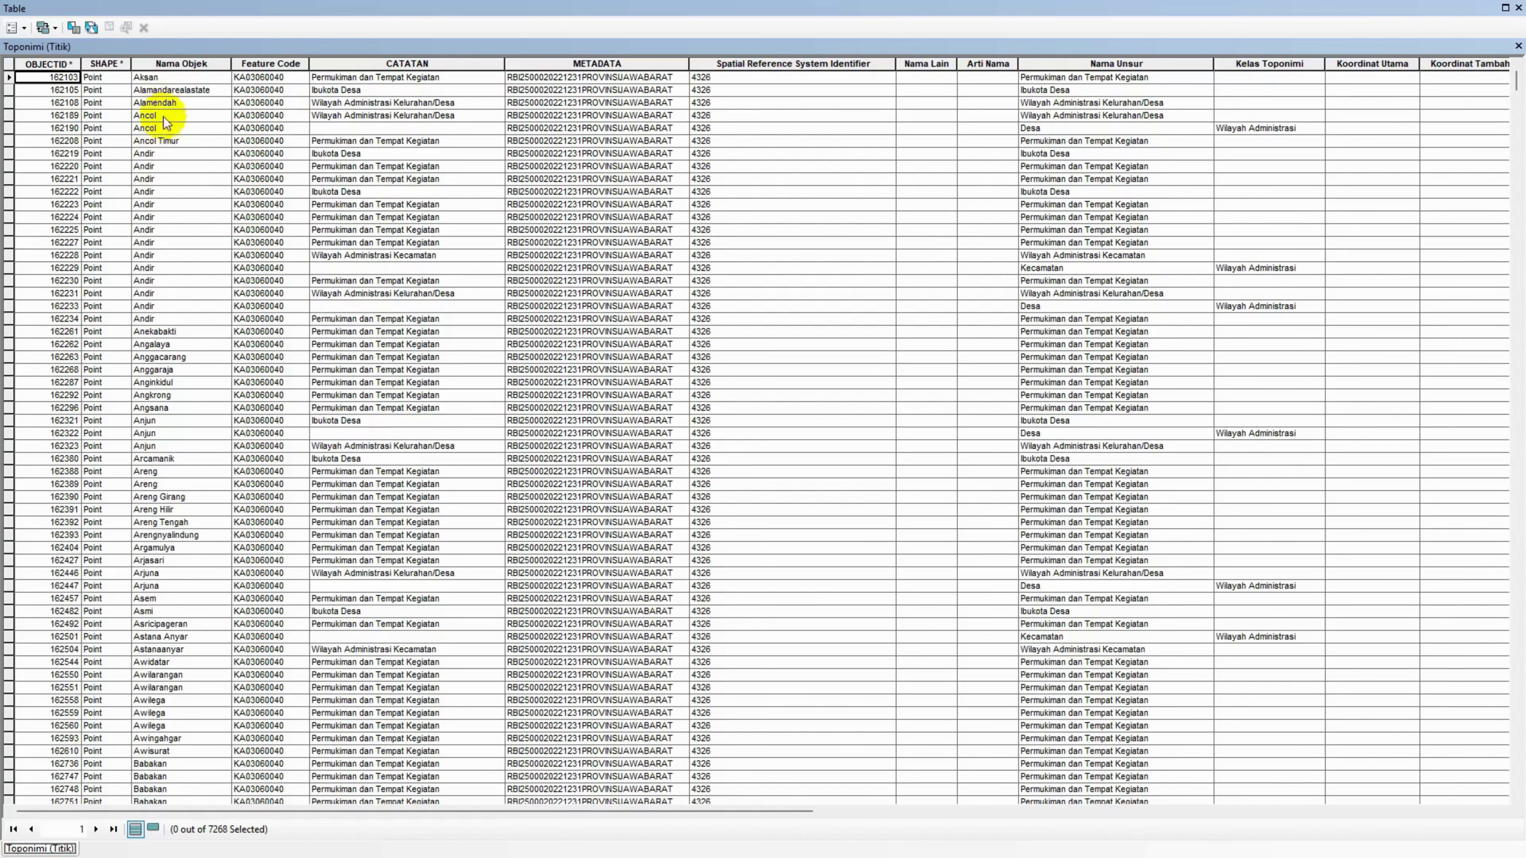
scroll(177, 270, down, 8)
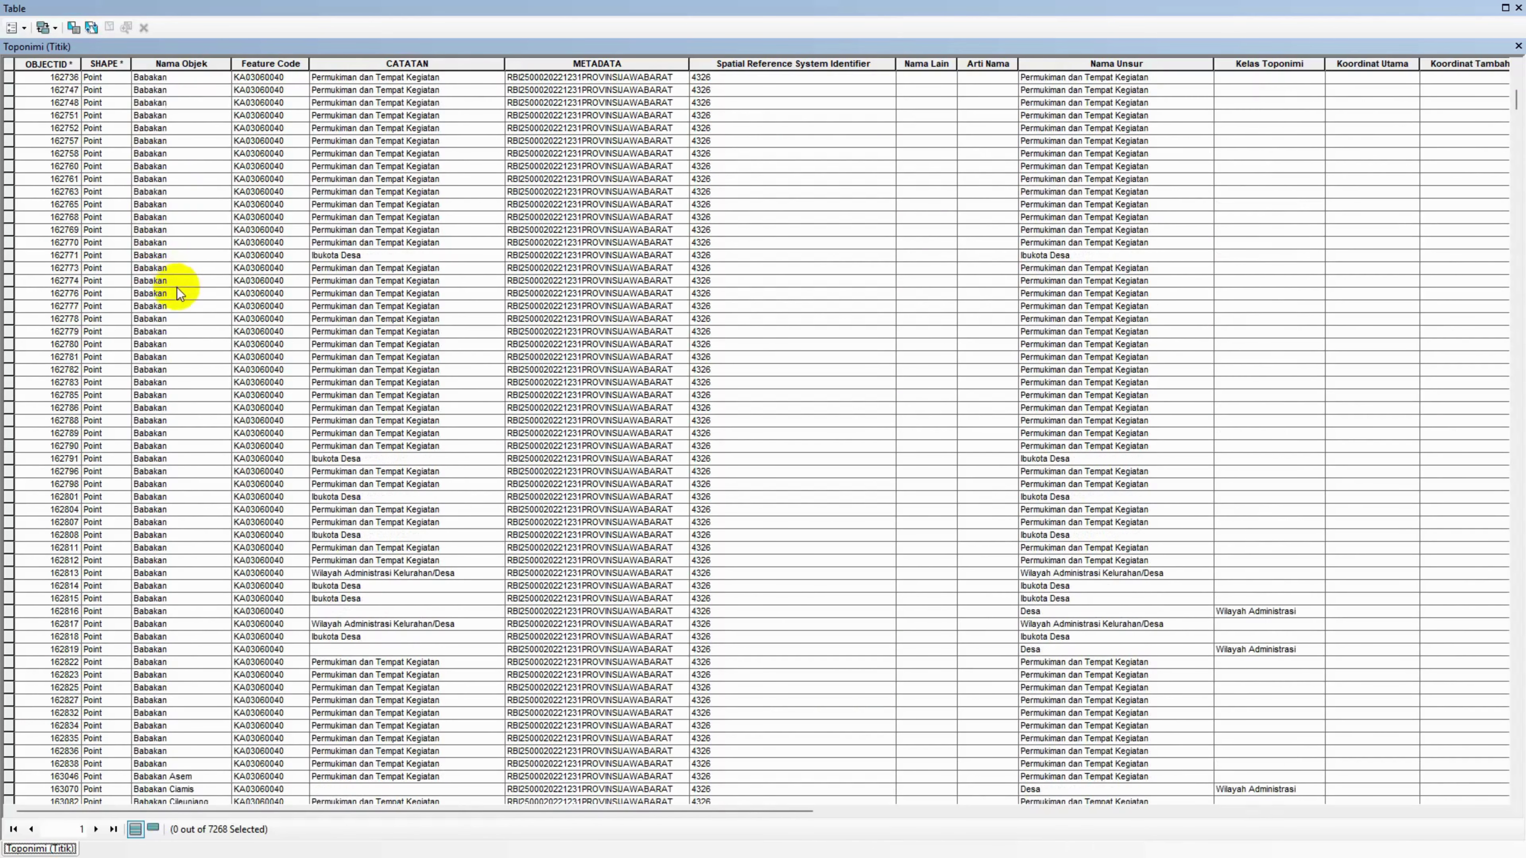
scroll(176, 290, down, 5)
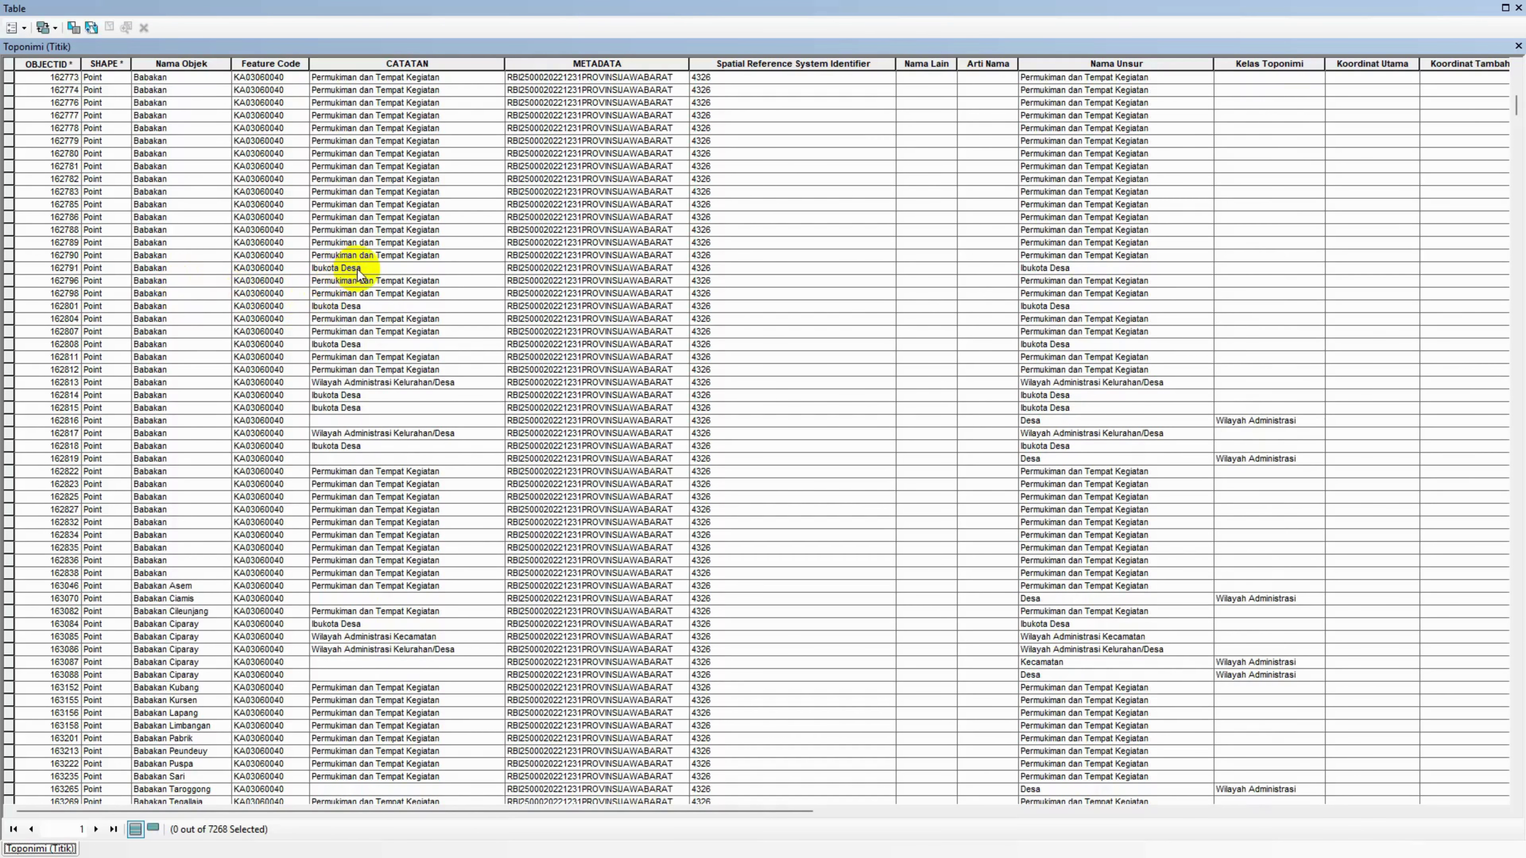
scroll(359, 270, down, 3)
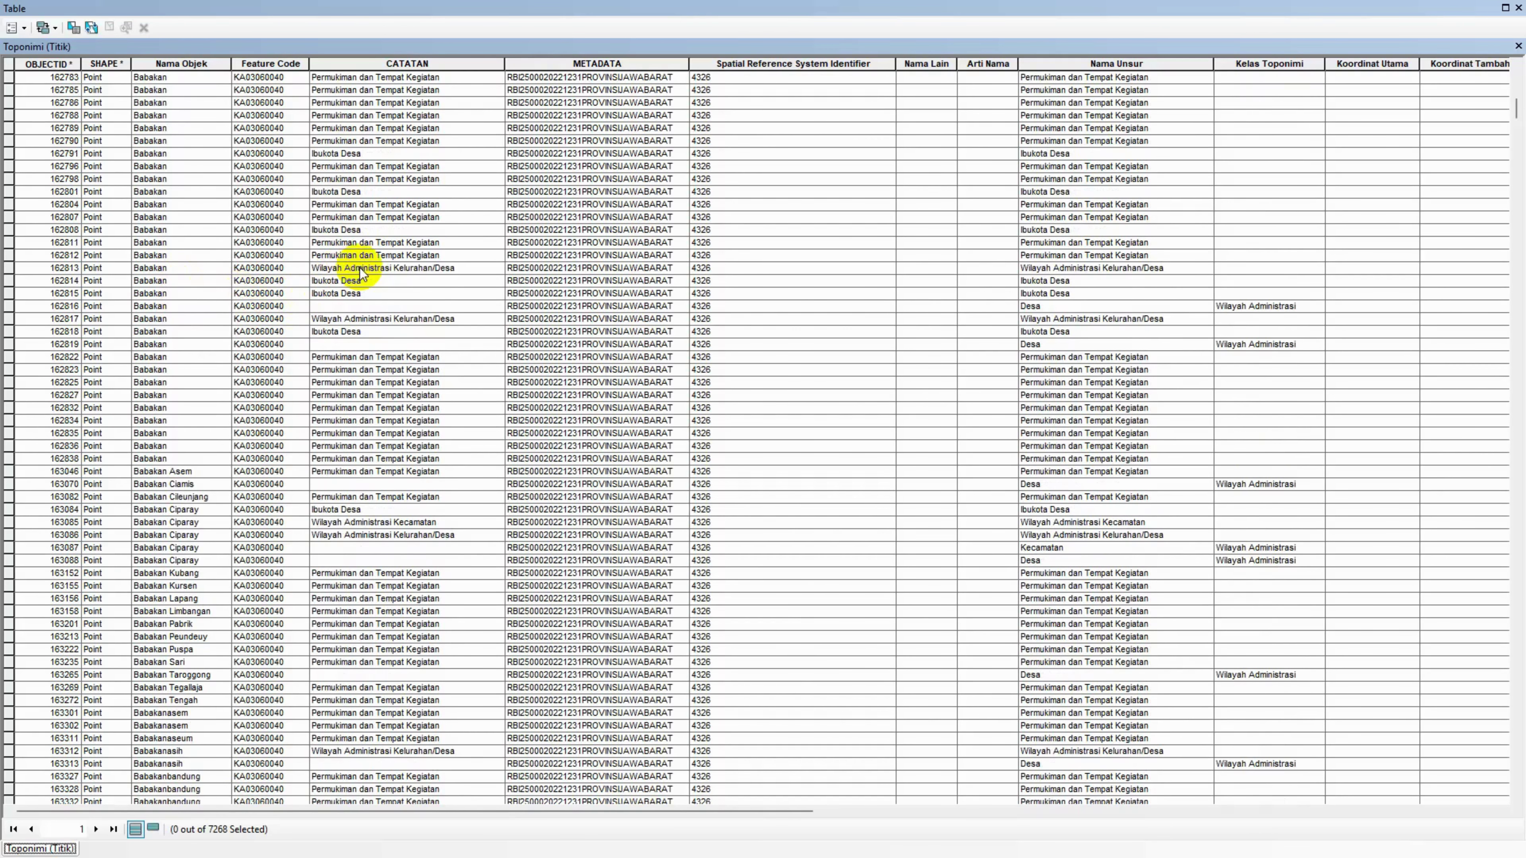
click(1518, 8)
click(40, 181)
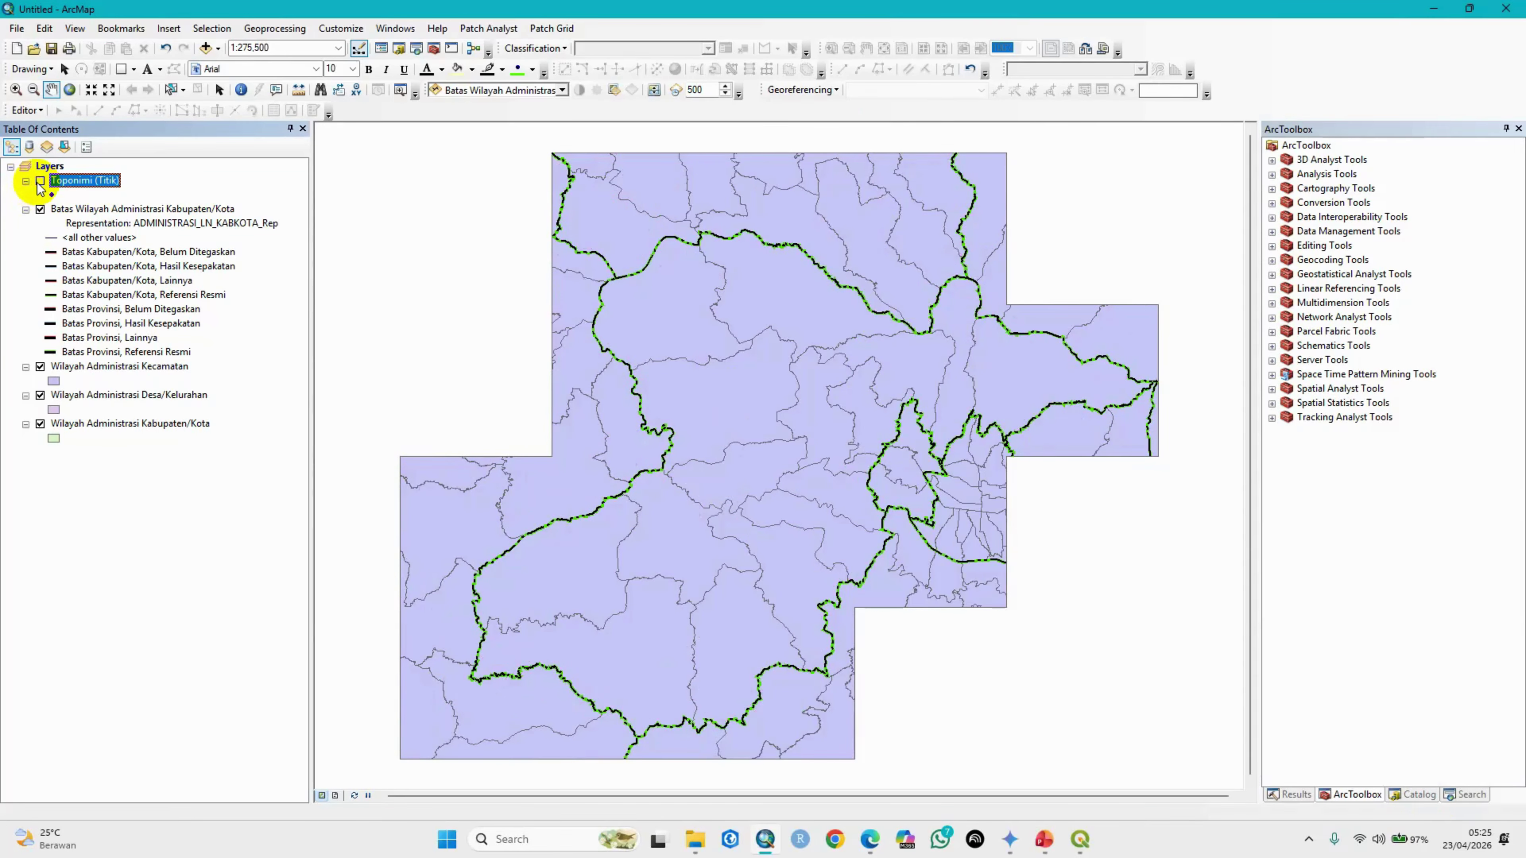
Step: Add the JALAN_LN_25K road line layer from the Transportasi_25K dataset to the map
click(205, 48)
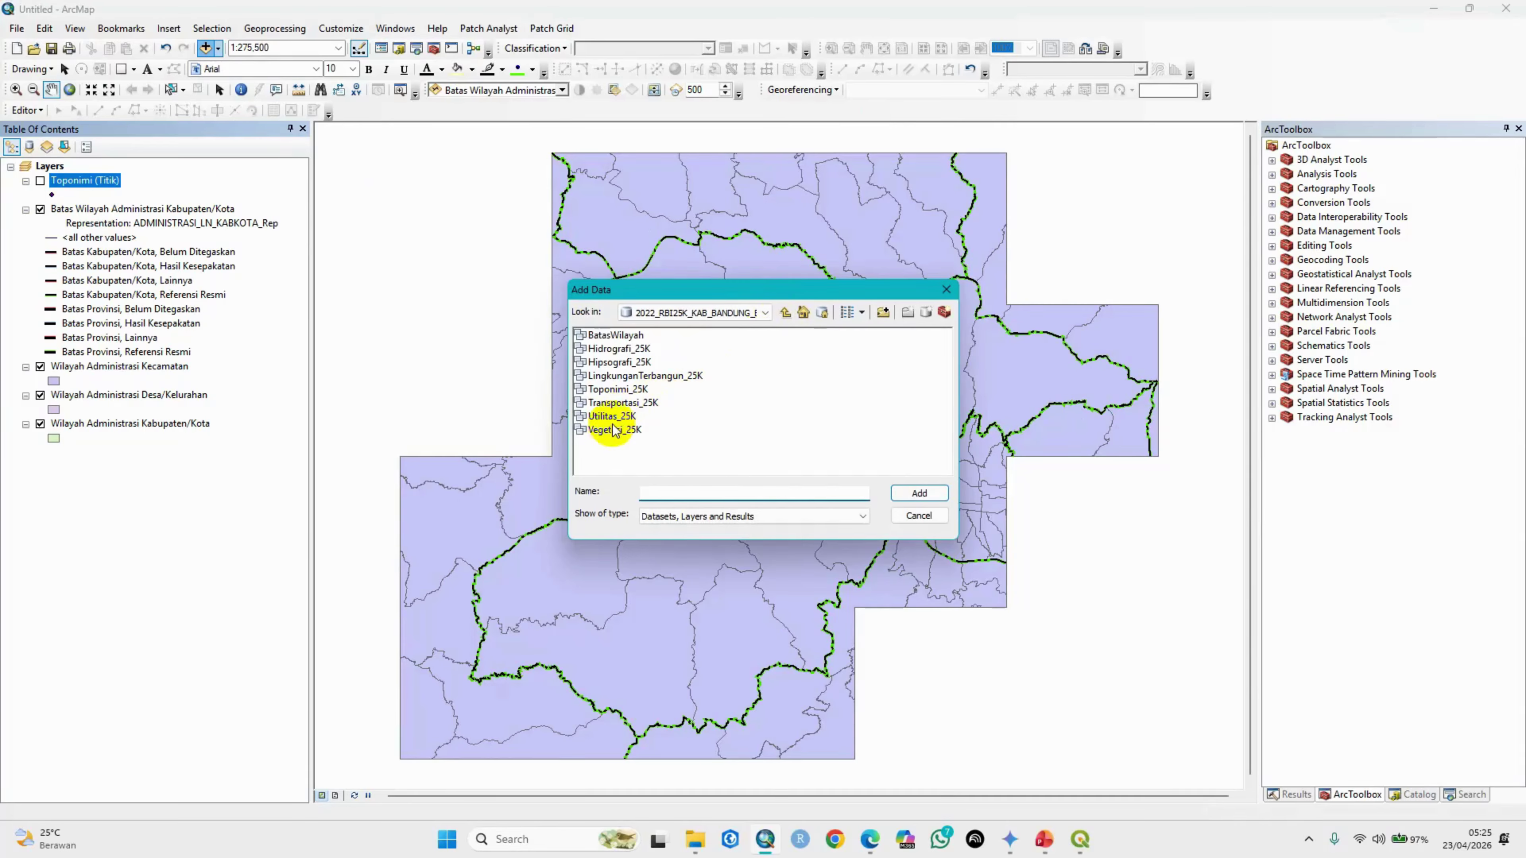
click(617, 403)
click(617, 403)
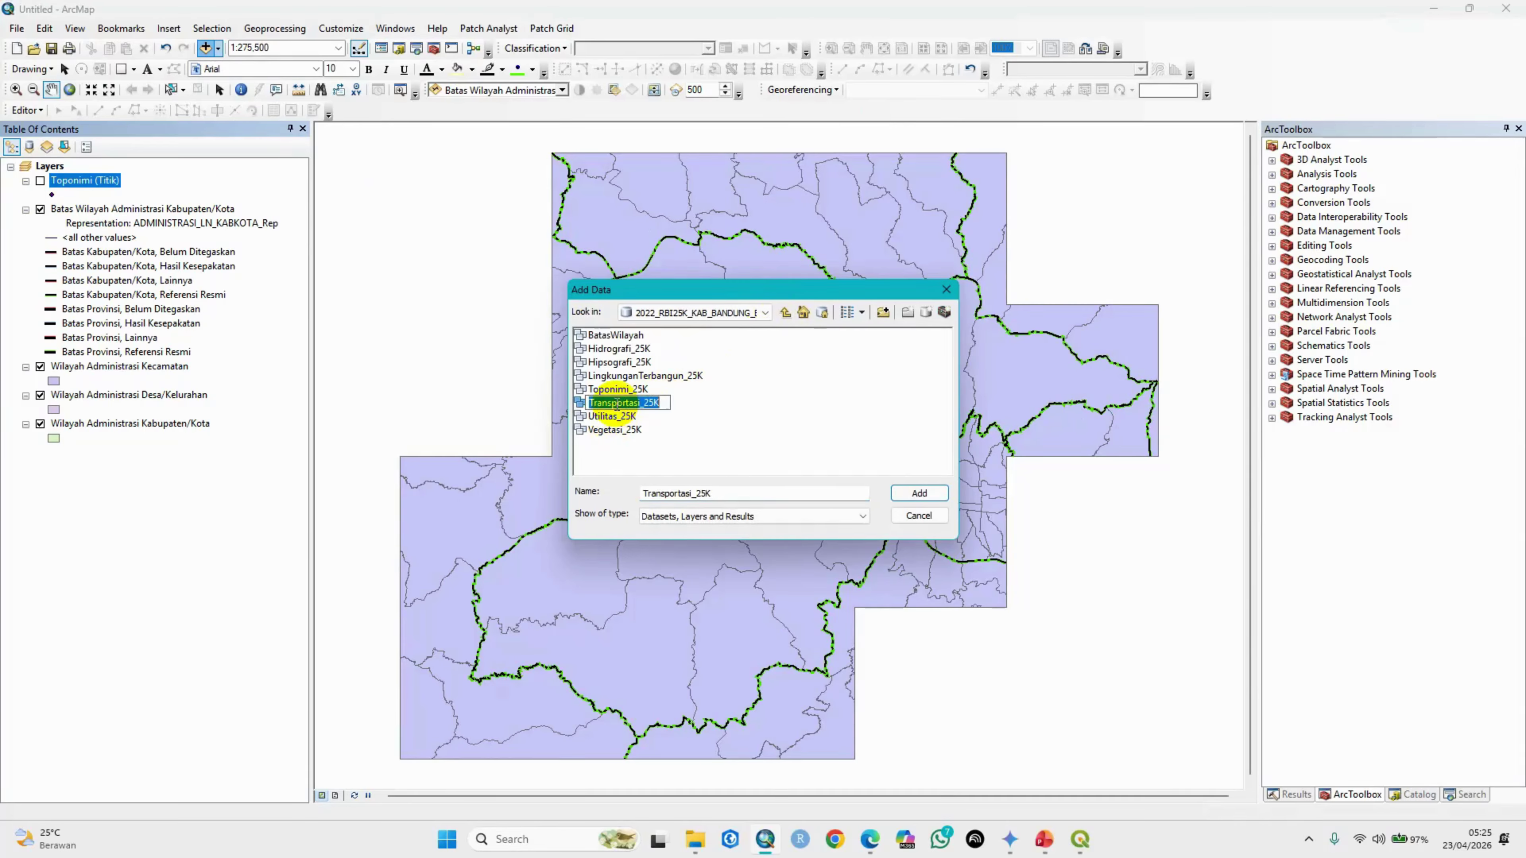
double_click(628, 402)
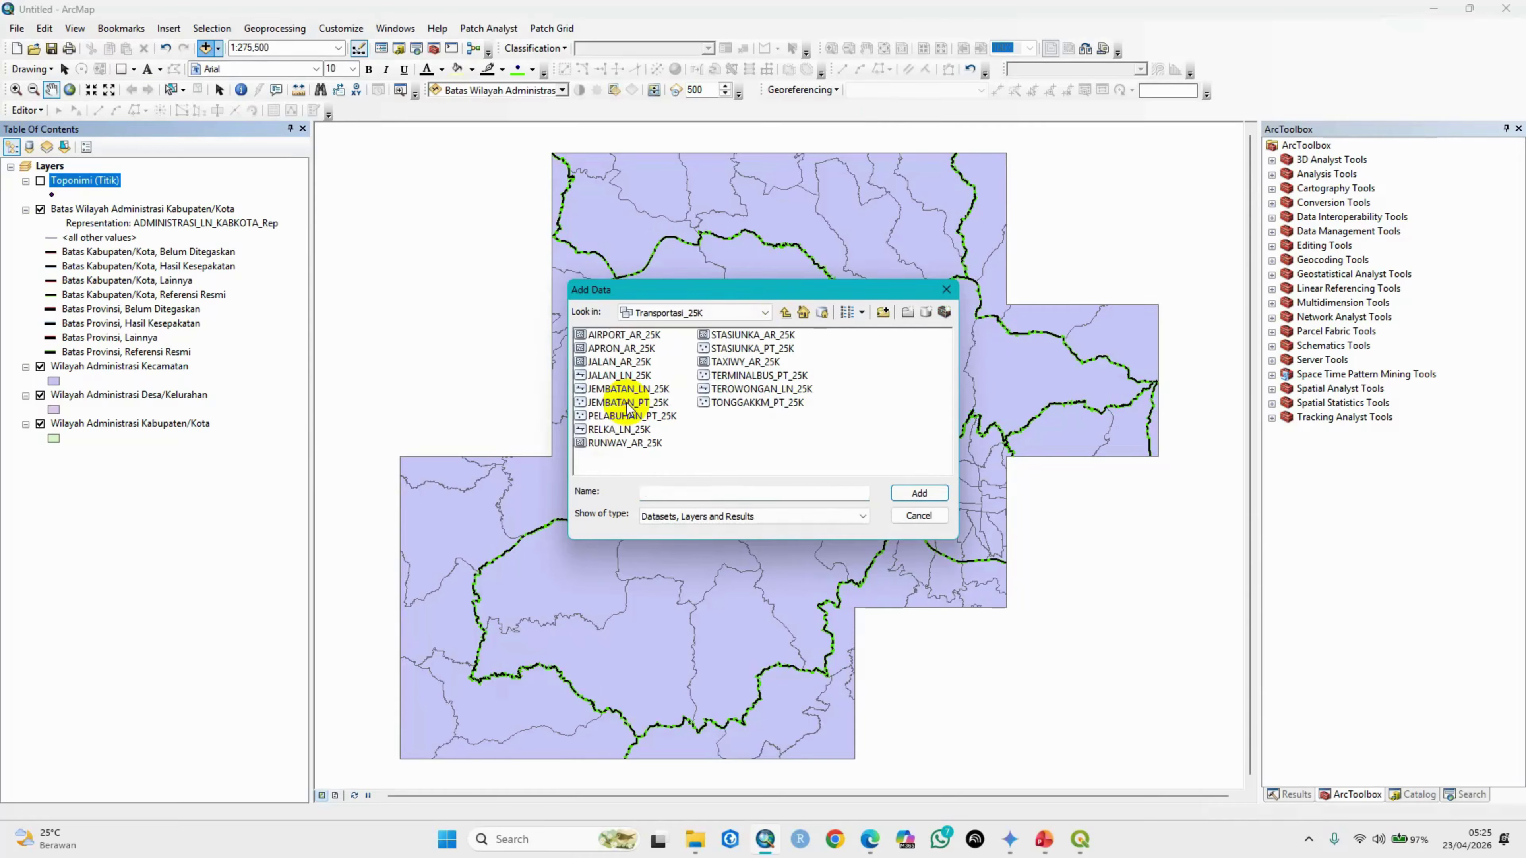
click(619, 377)
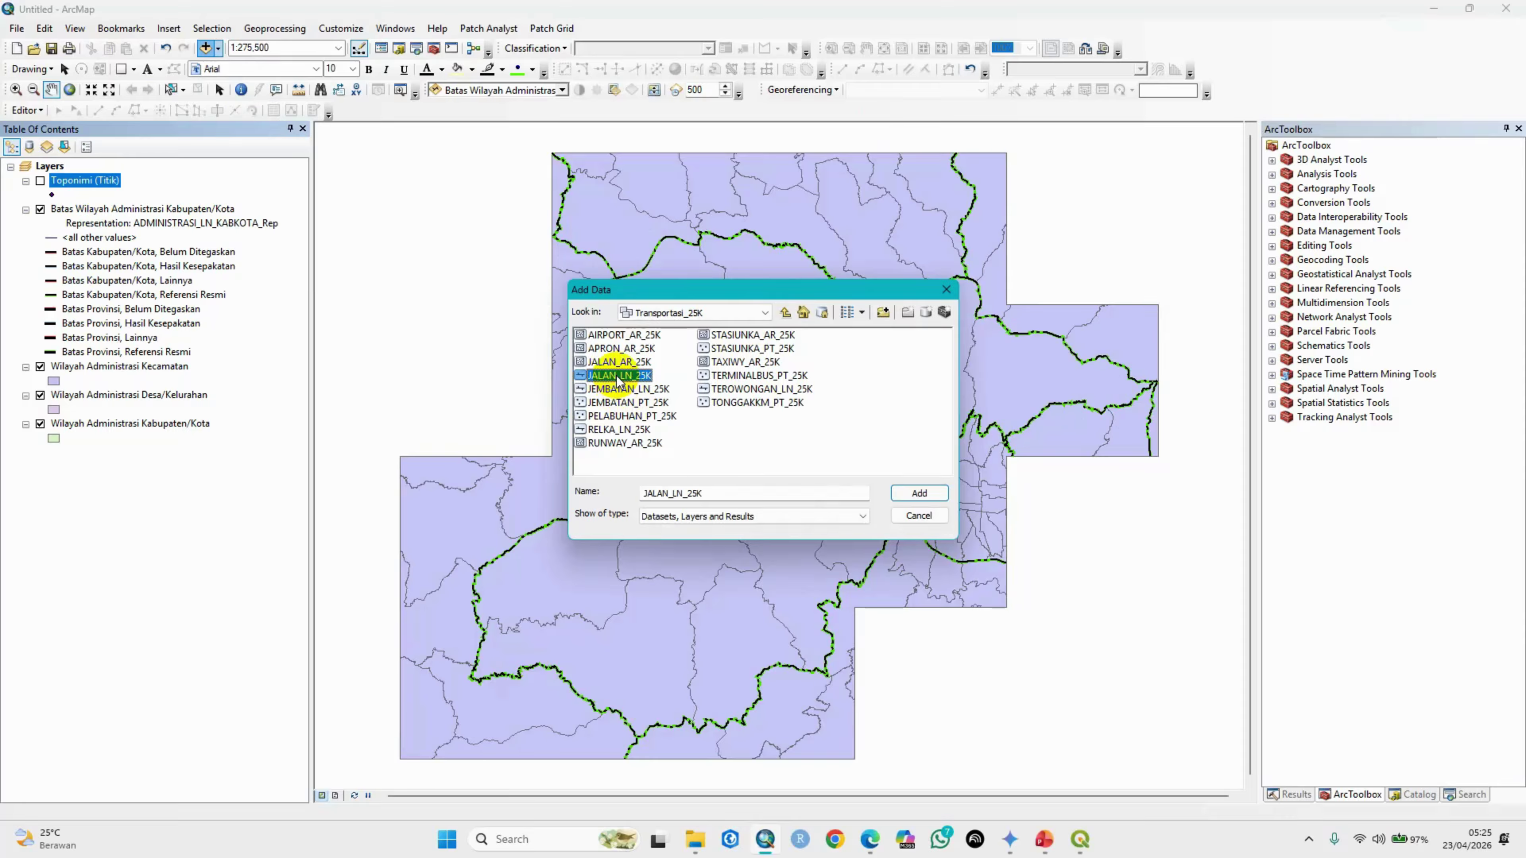
click(917, 494)
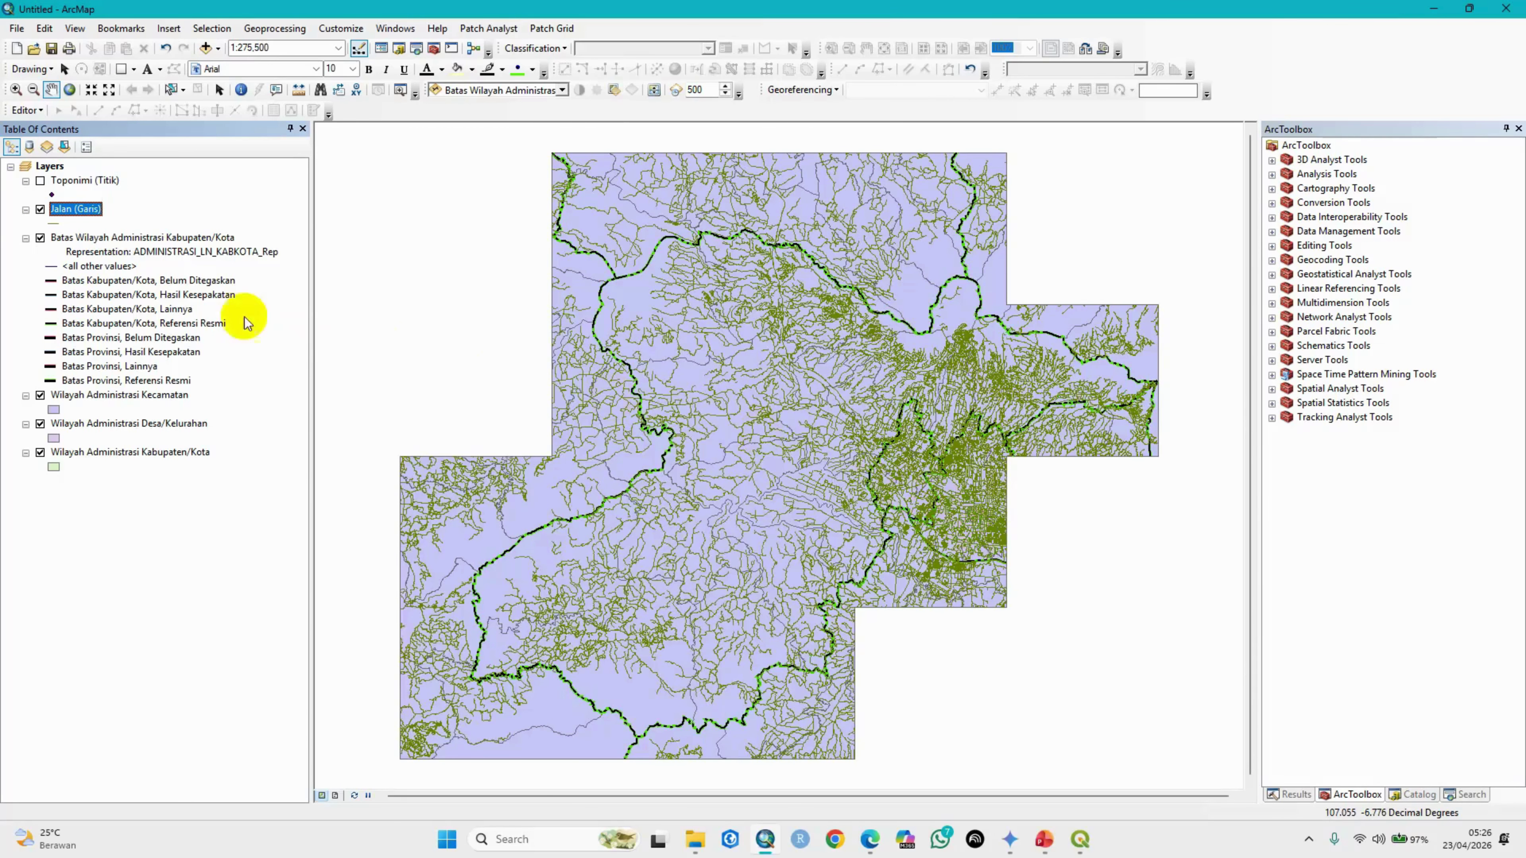
Step: Change the line symbol color of the Jalan (Garis) layer to red
click(55, 222)
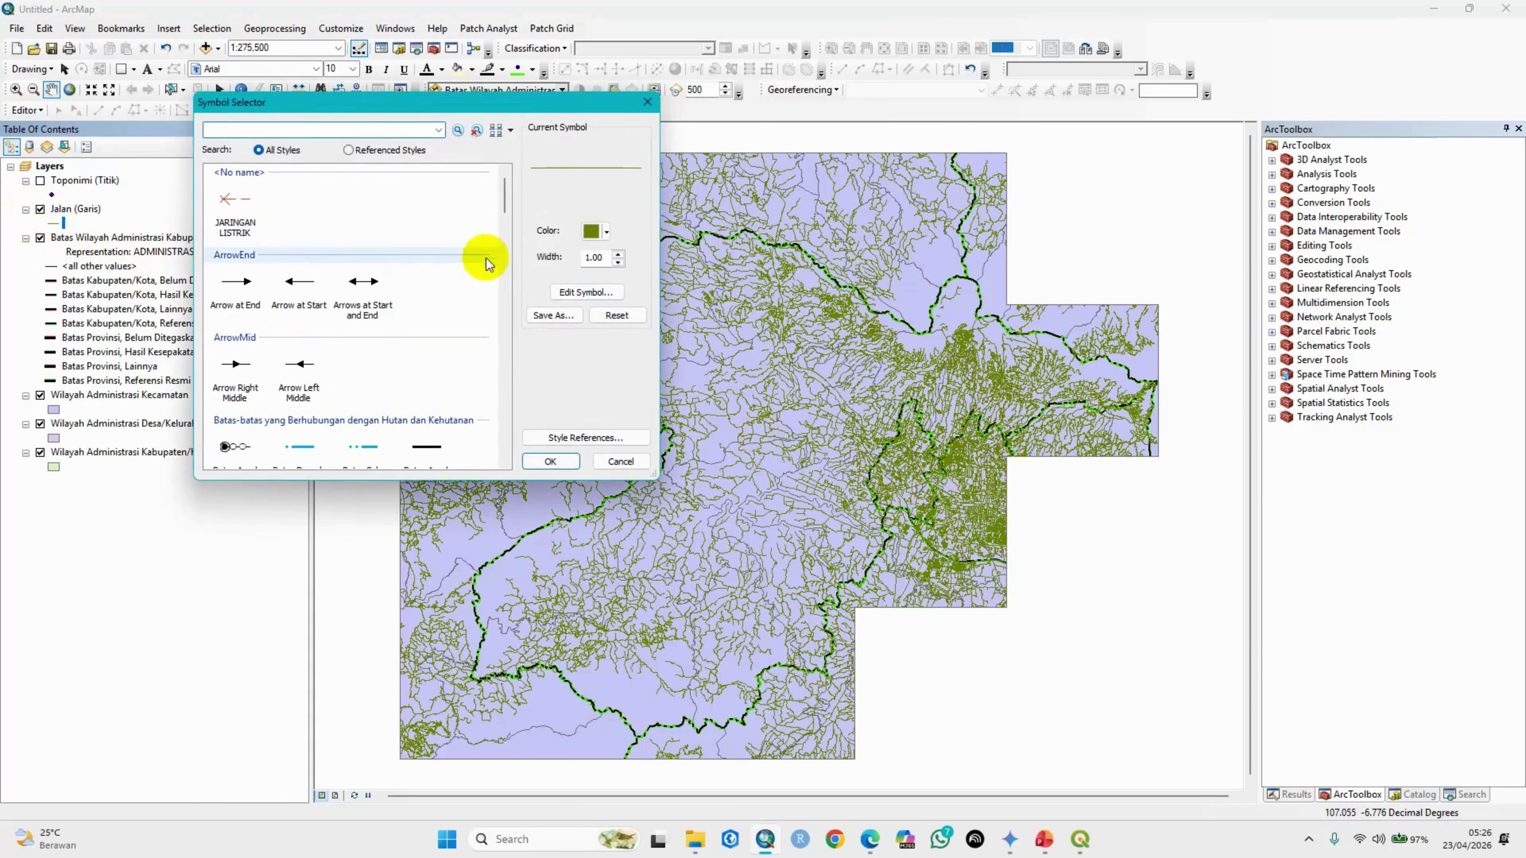
click(590, 232)
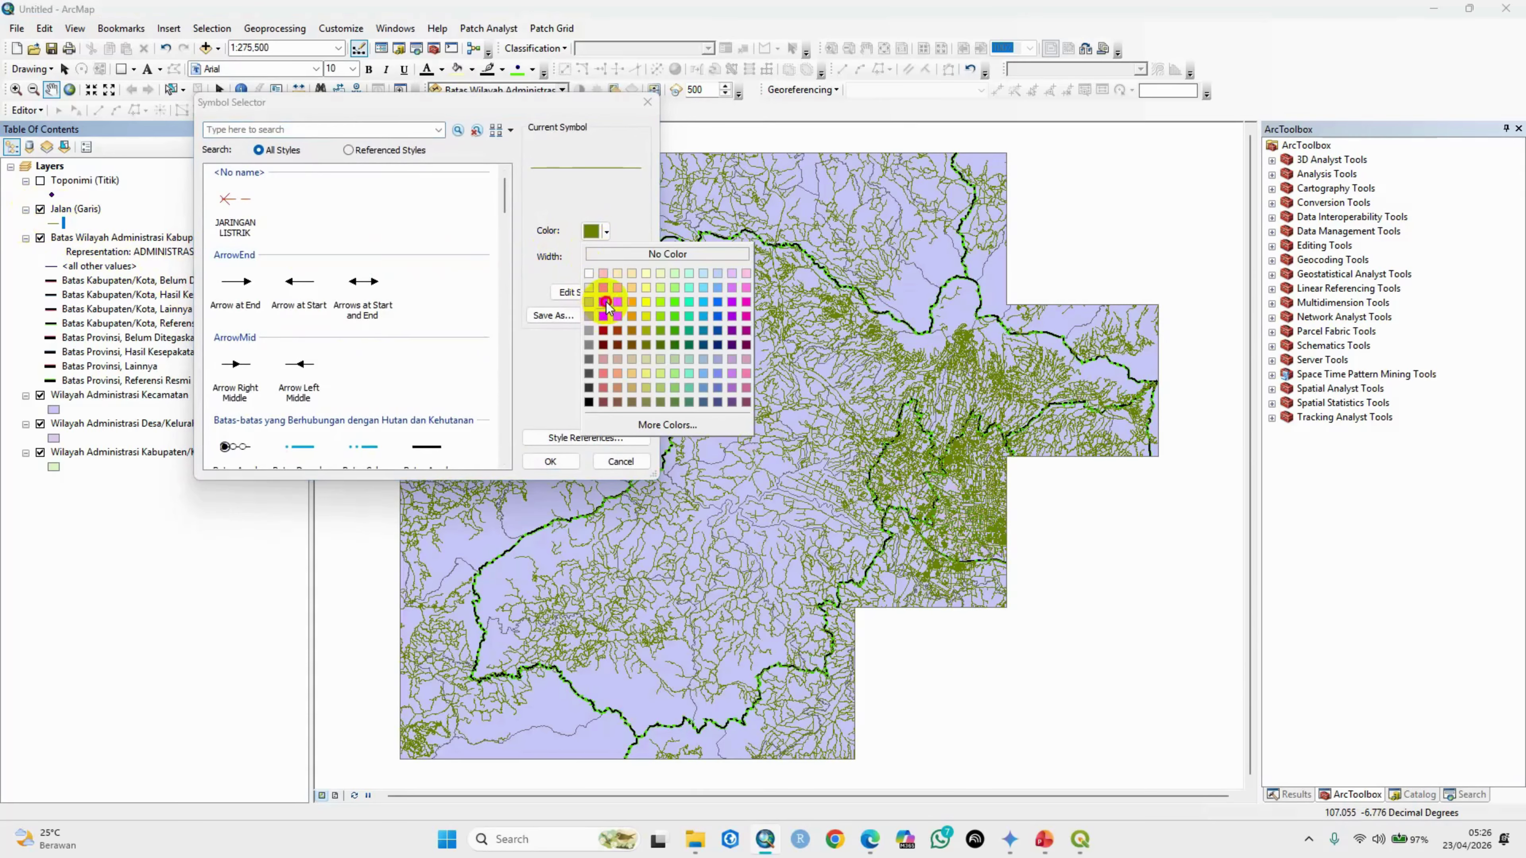
click(595, 299)
click(552, 461)
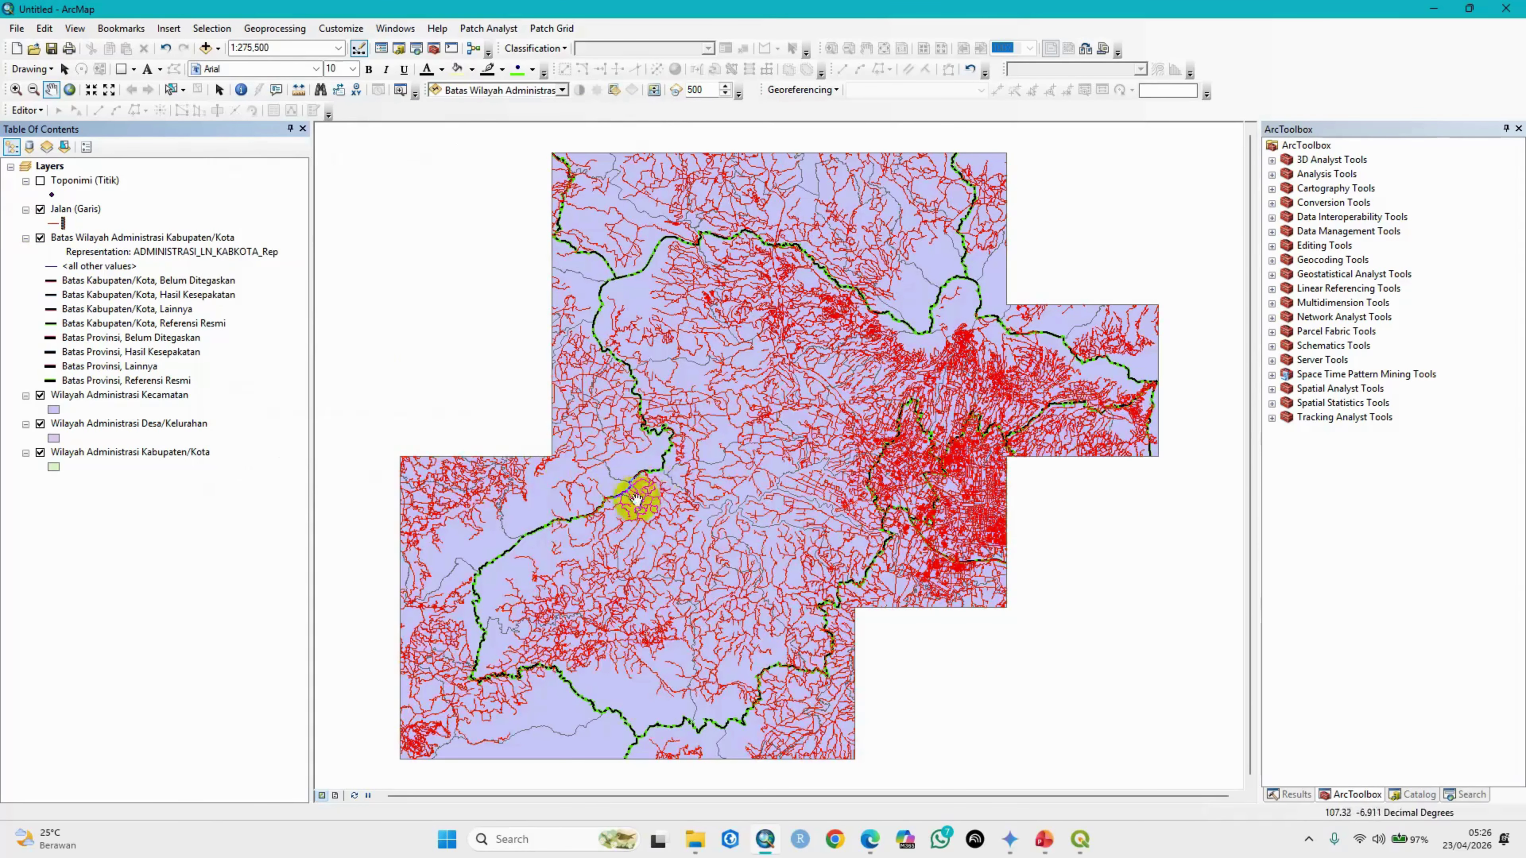